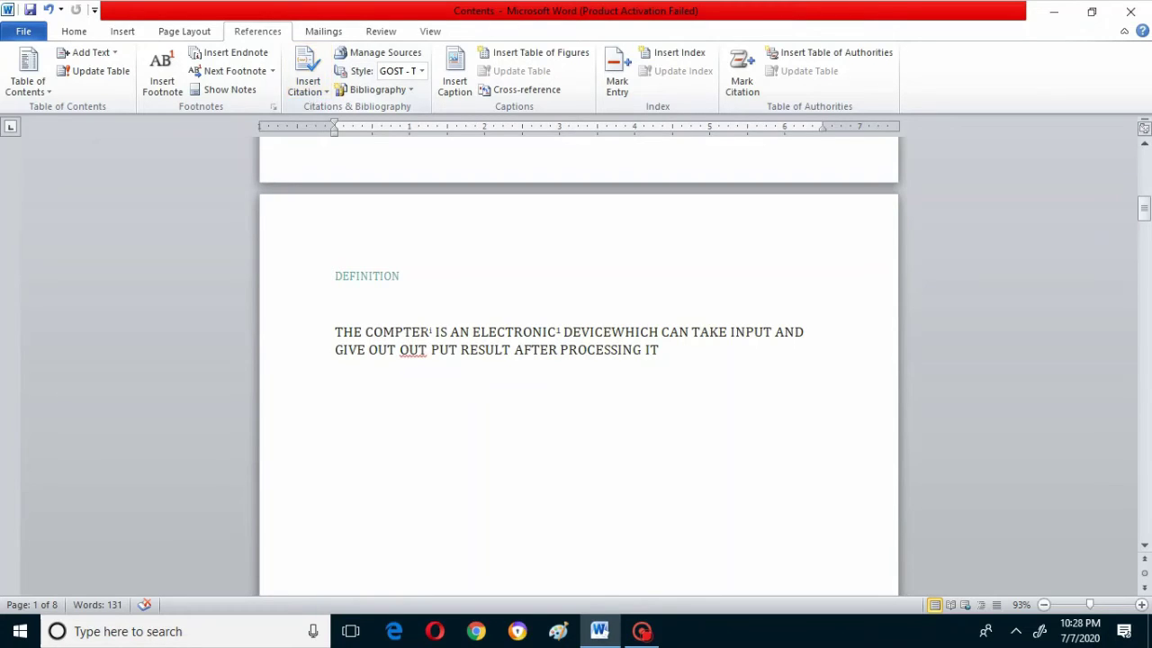
mouse_move(1144, 212)
mouse_down()
mouse_move(1146, 331)
mouse_move(1147, 135)
mouse_move(1146, 207)
mouse_up()
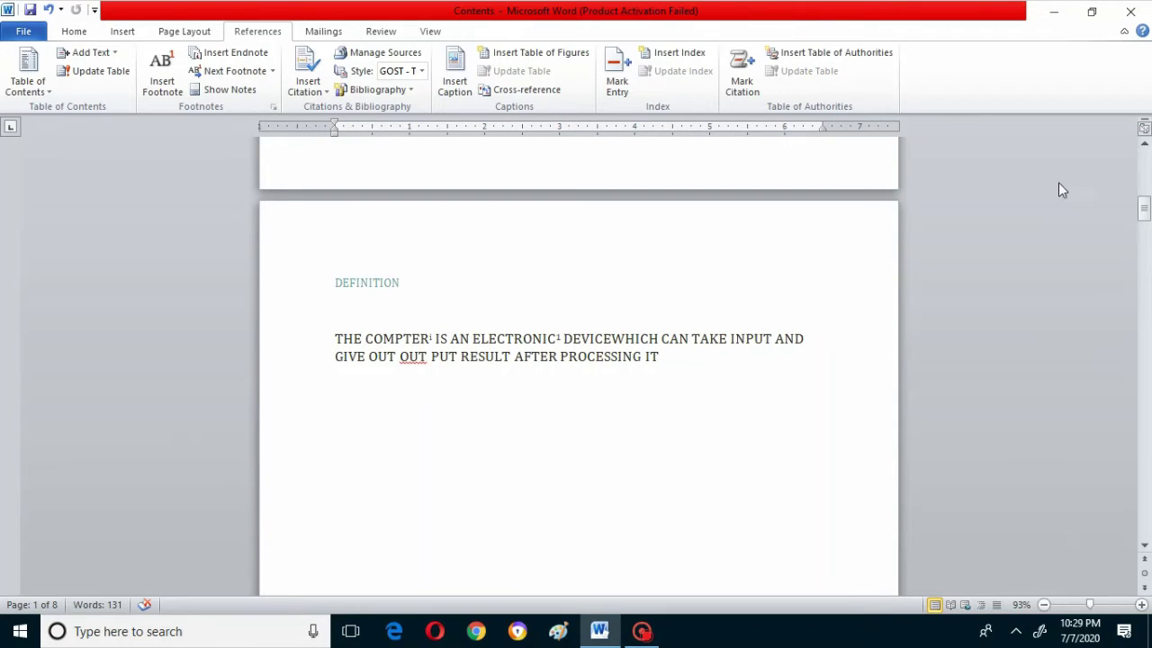
drag(1147, 207, 1147, 169)
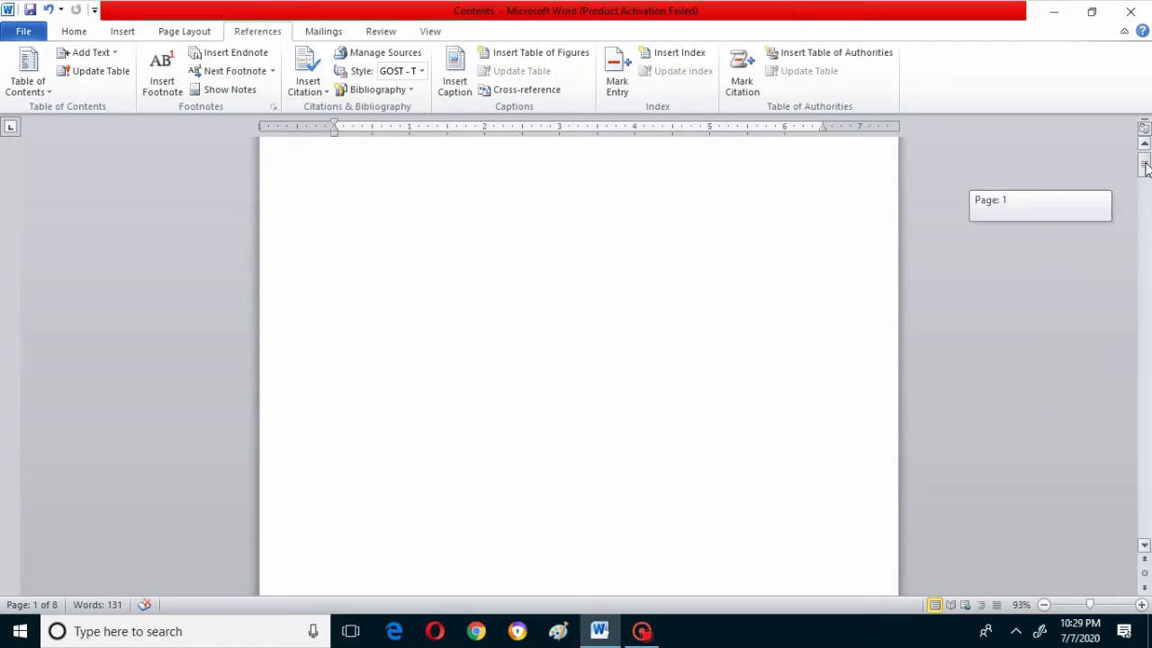
mouse_move(1147, 170)
mouse_down()
mouse_move(1147, 232)
mouse_move(1146, 212)
mouse_up()
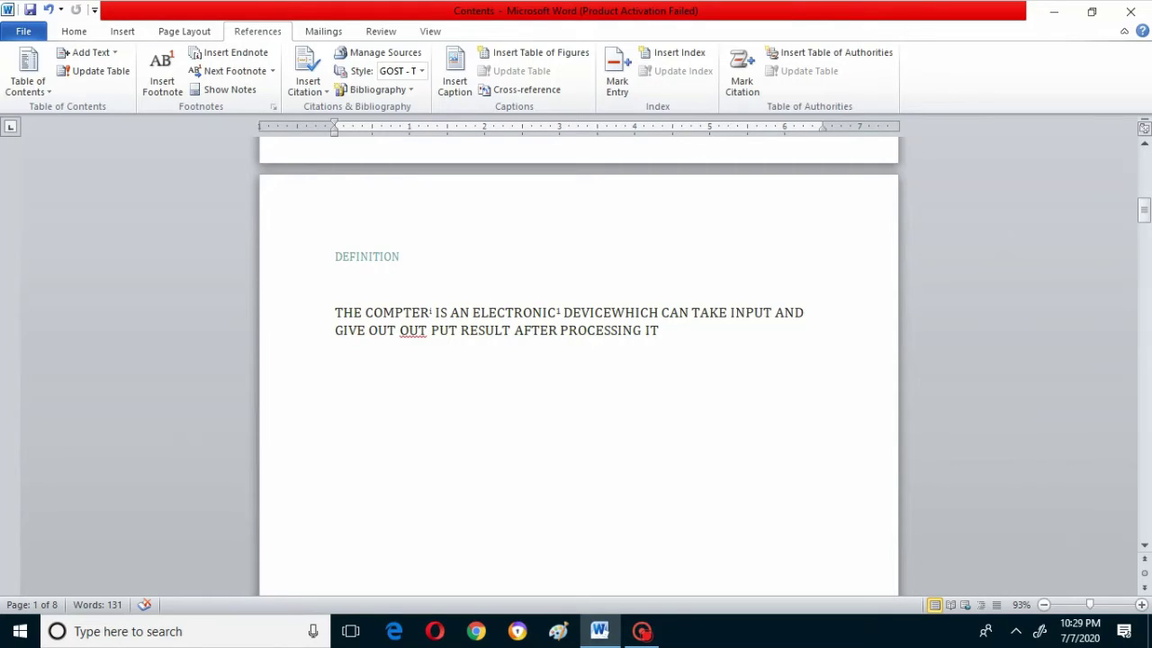
Step: Add two lines of random filler text in a new paragraph after 'PROCESSING IT'
click(660, 330)
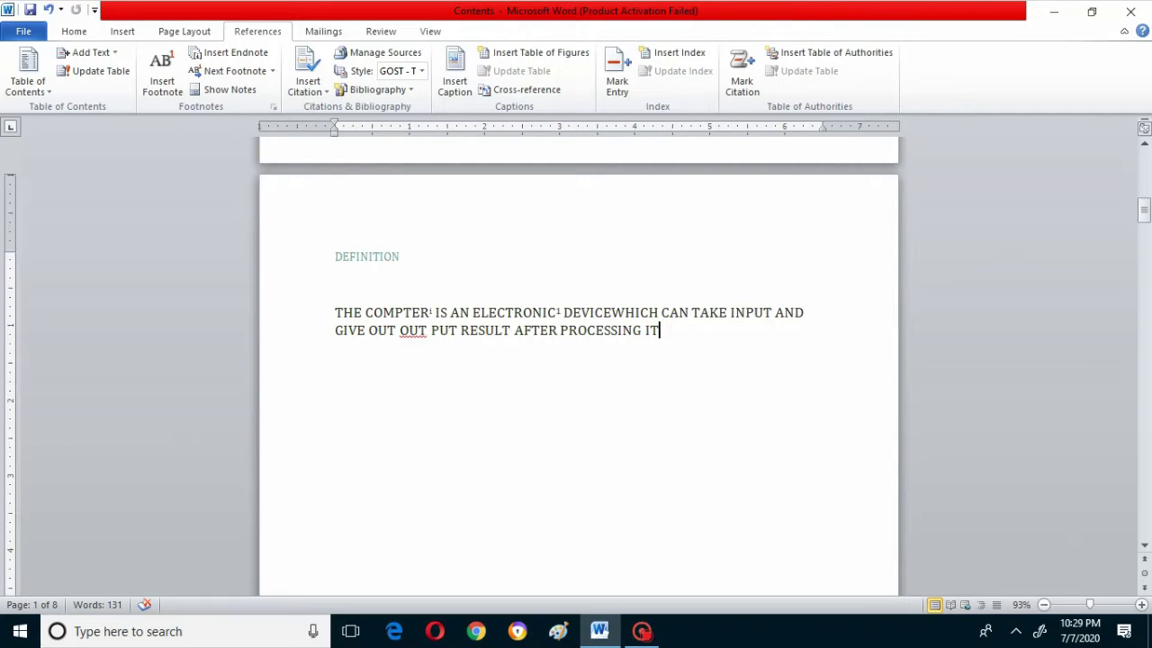
key(Return)
key(Return)
text(oghrthlrt;'hlrt;')
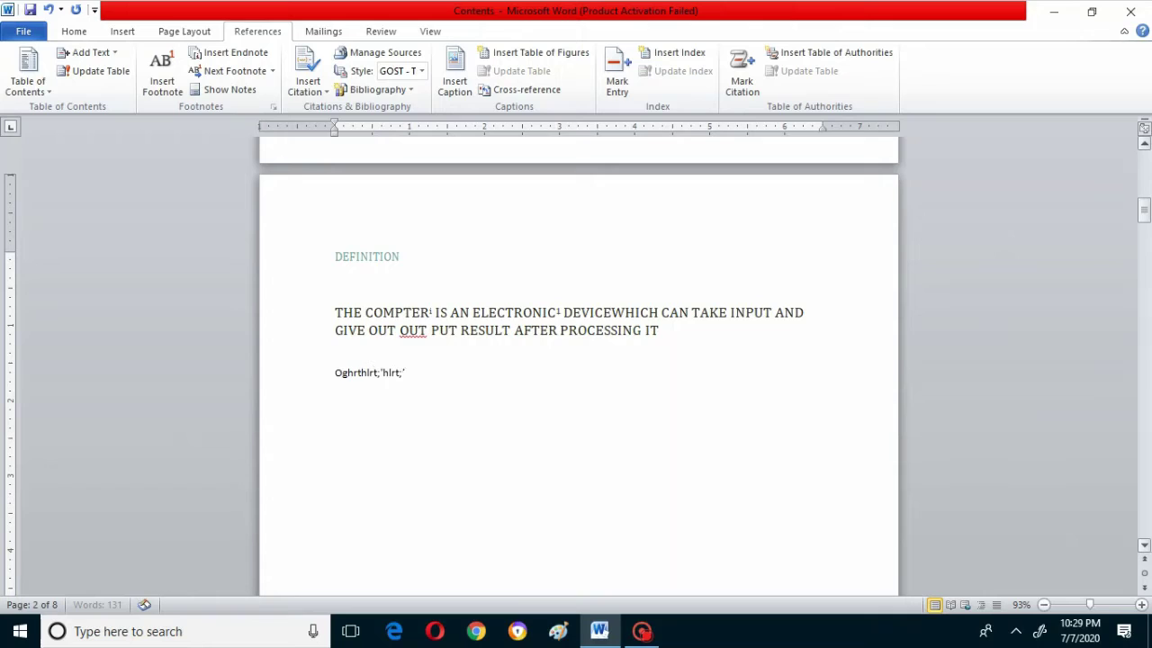
text(hlrthjtrophie[tpwe';tlerghkrtkljhrthes'tgesrl;)
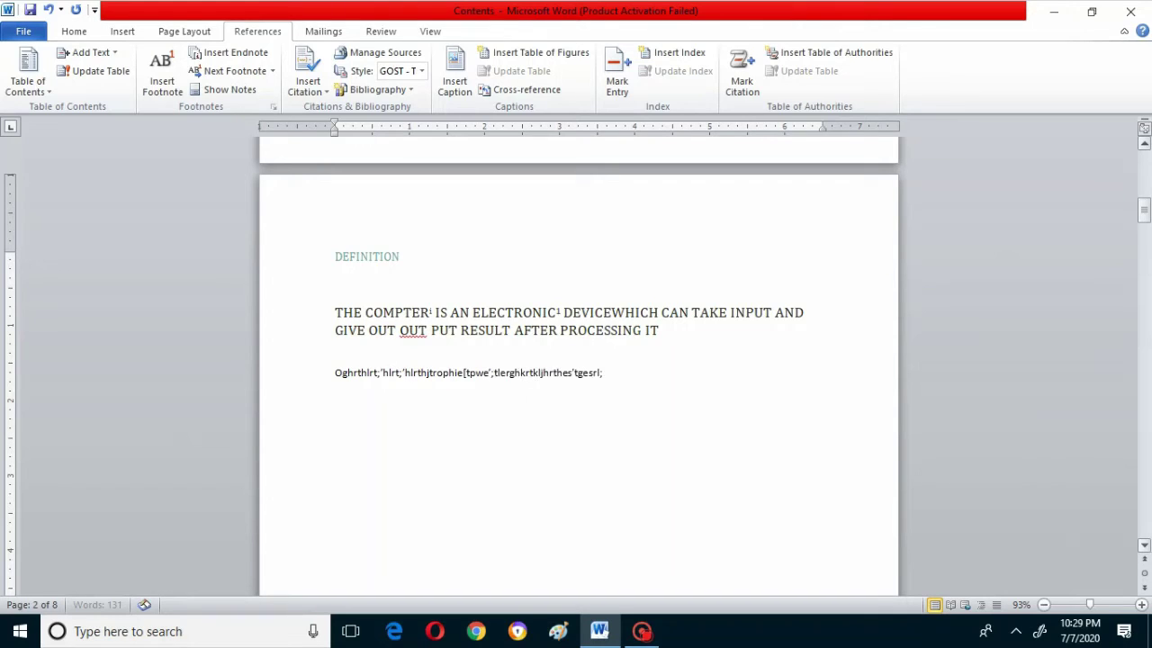
key(Return)
text(glkrtl;hkrtl;hkrt;hl)
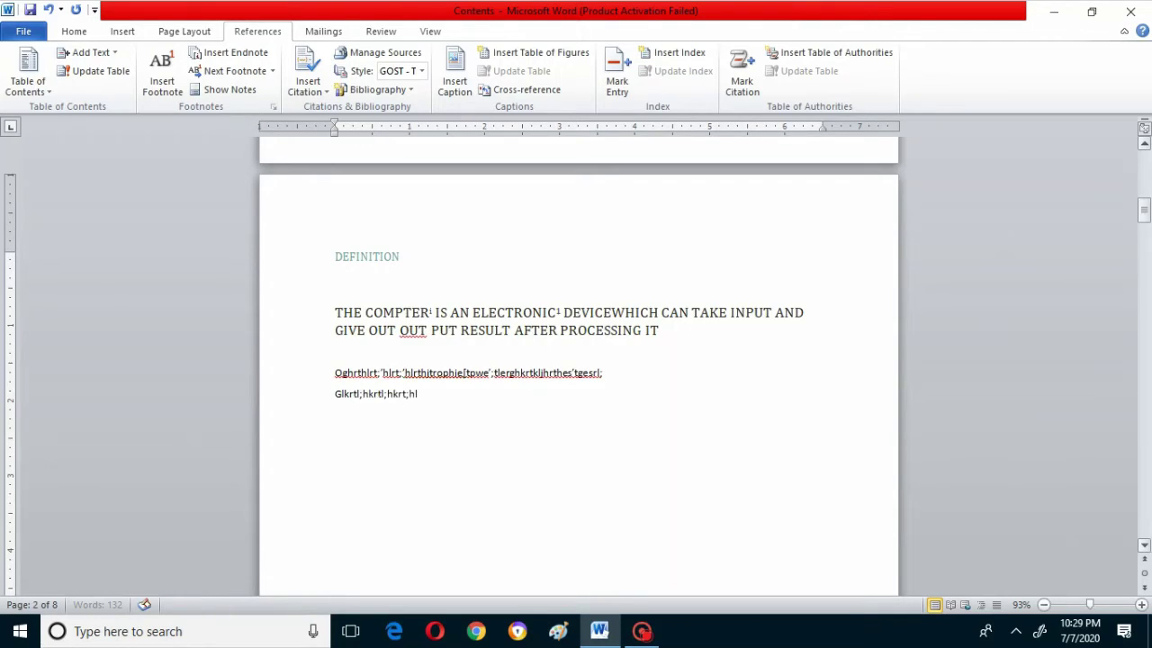
text(rt;'hlrt;heltrl;ghkropjrtlh;rt'yrthlretyhk)
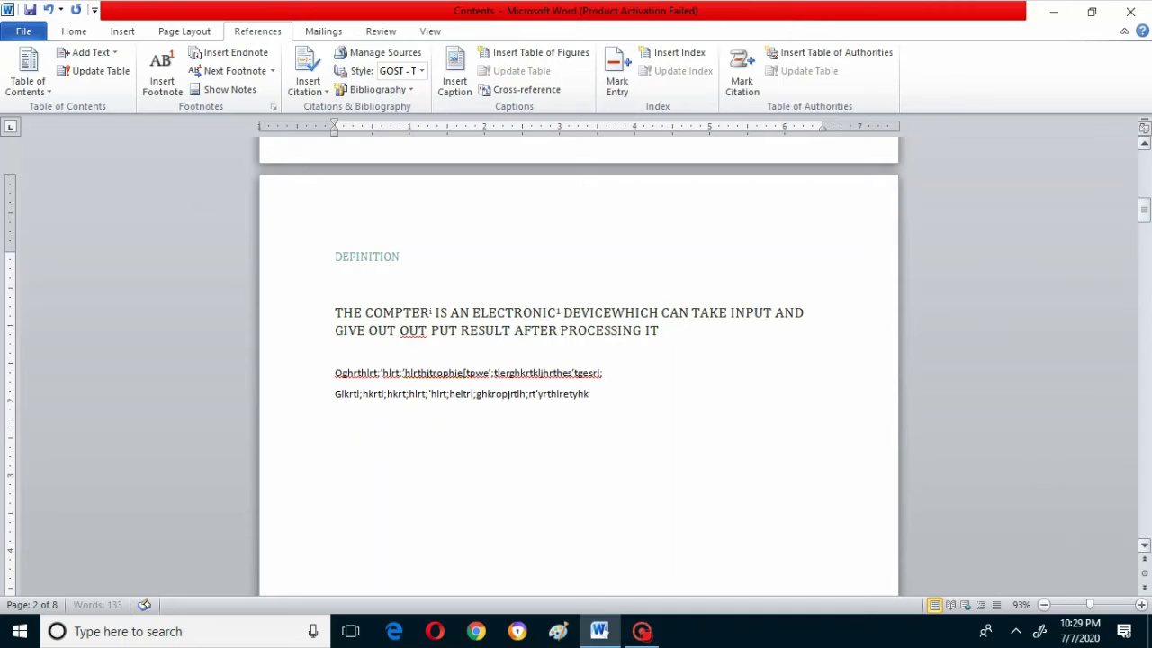
text(rtykryo)
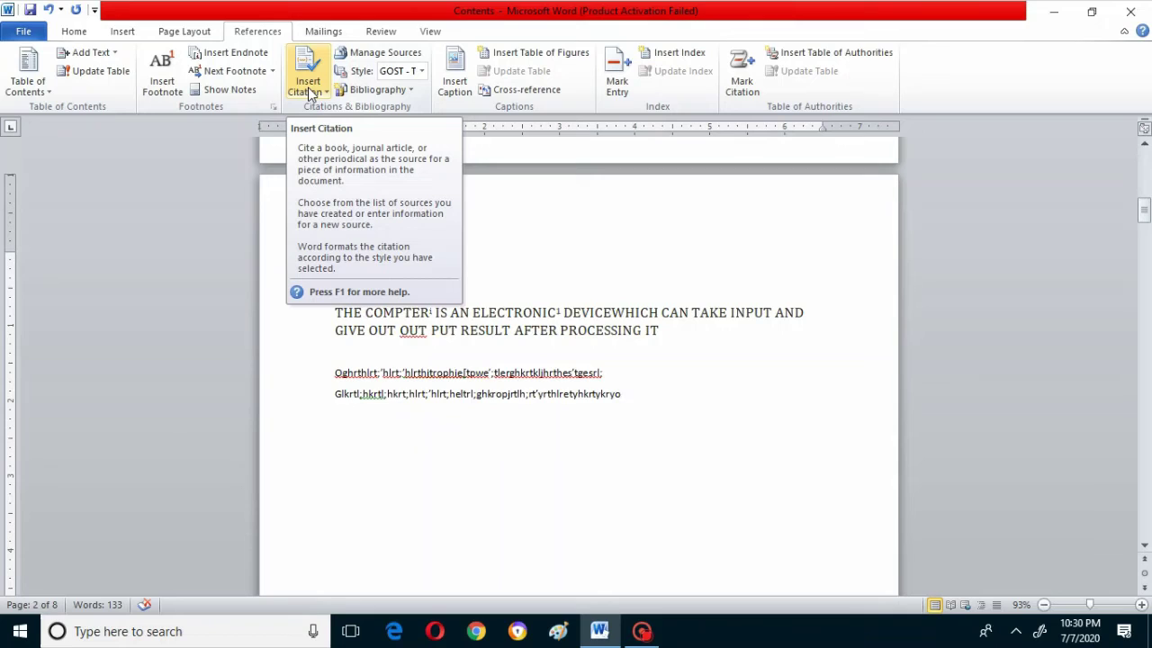
Step: Add an empty line after the filler text and start a new citation source via Insert Citation > Add New Source
click(308, 87)
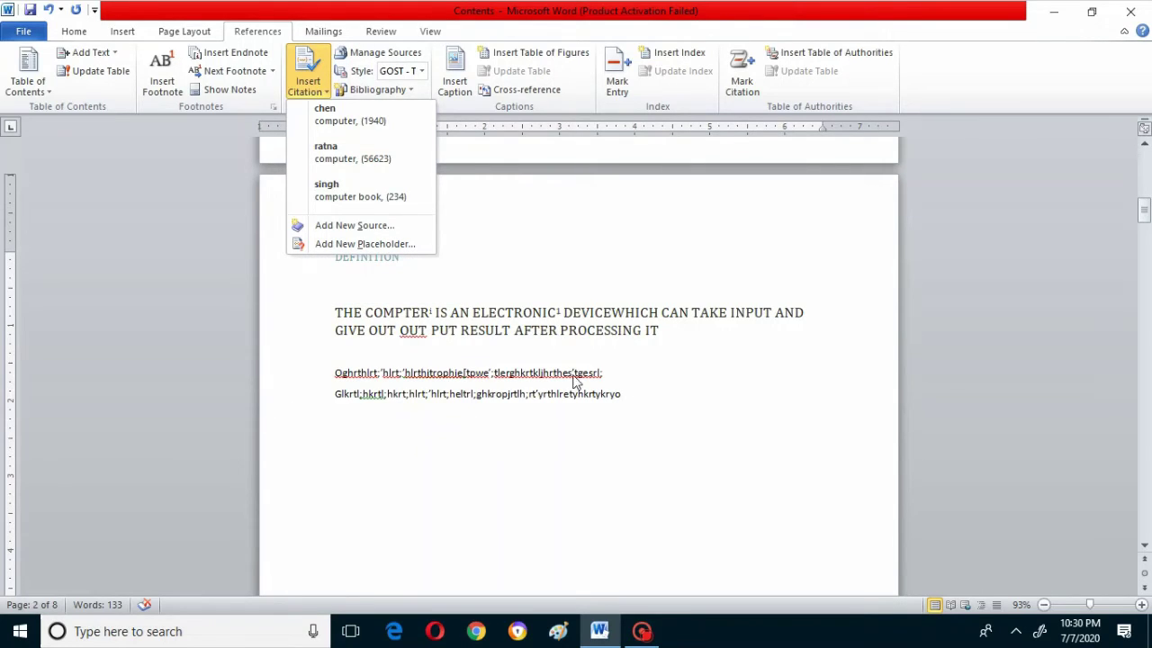
click(639, 397)
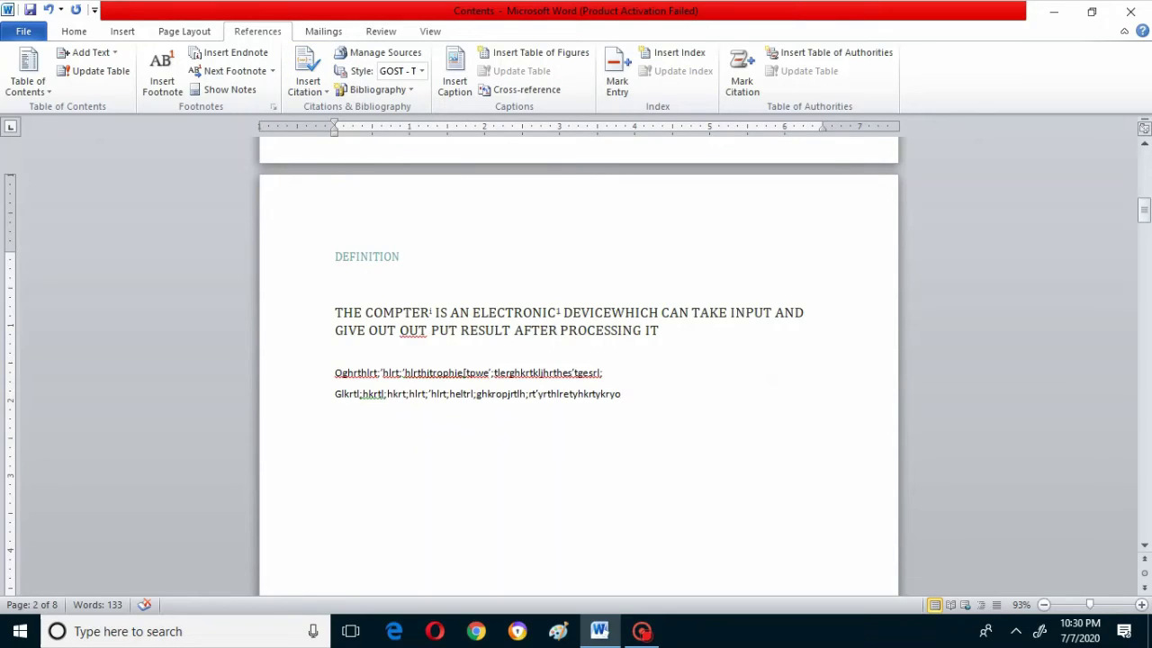
key(Return)
click(306, 87)
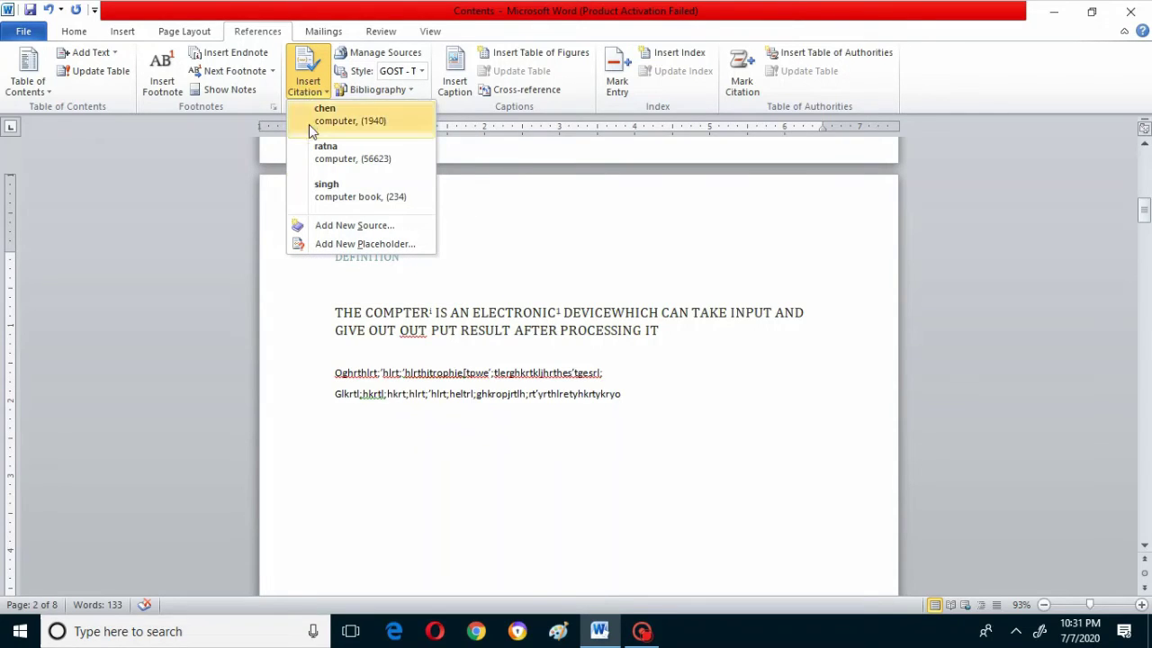
click(355, 227)
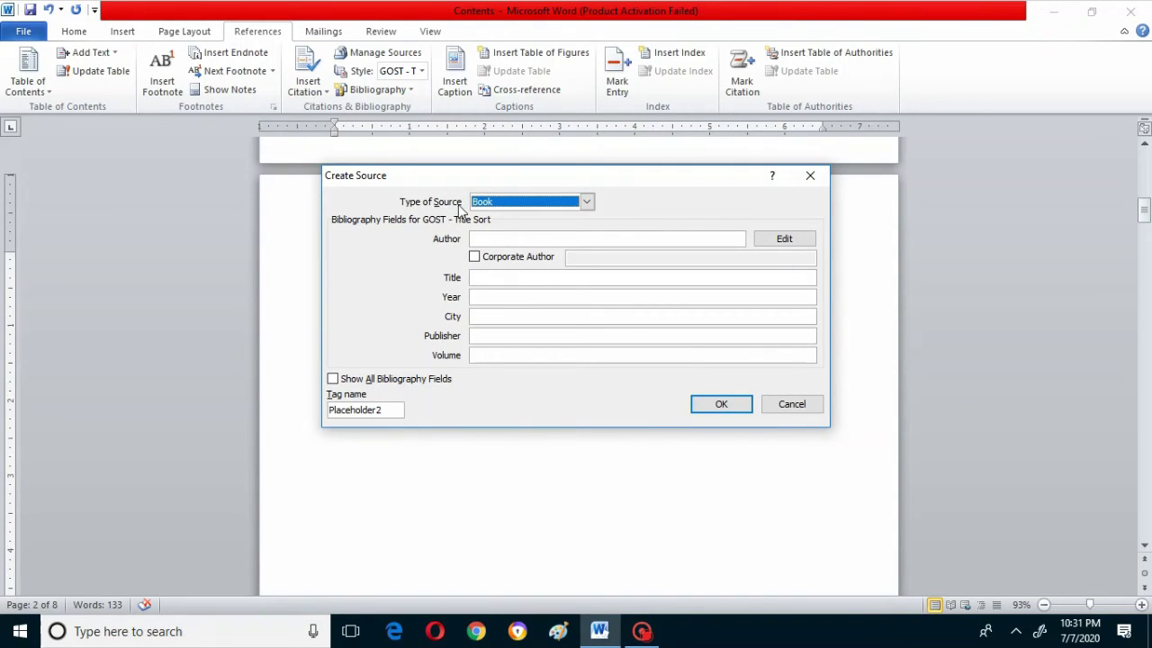
Step: Start a Book source with the author's name and the title 'computer'
click(586, 203)
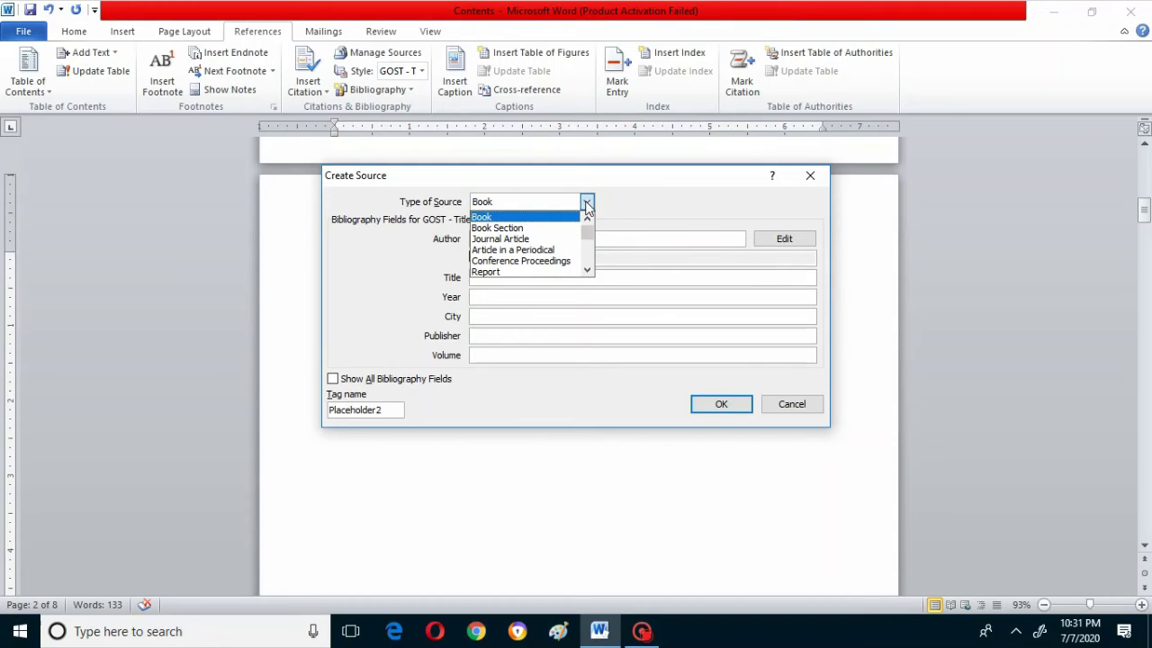
click(519, 218)
click(472, 238)
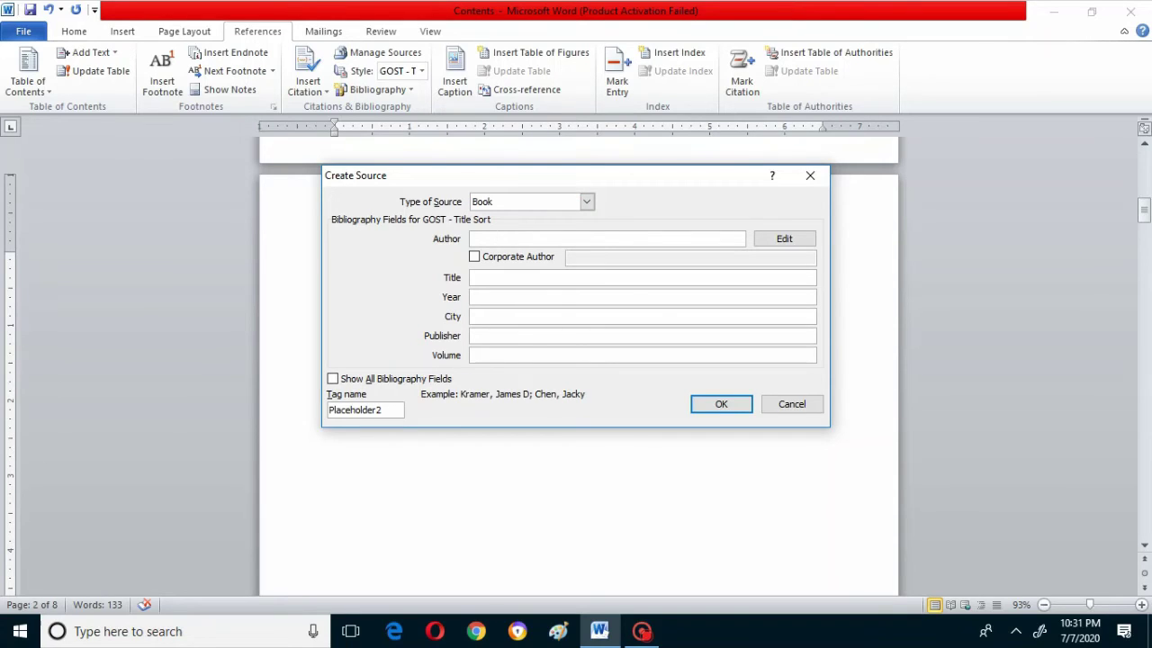
text(raj)
text( si)
text(ngh)
click(477, 278)
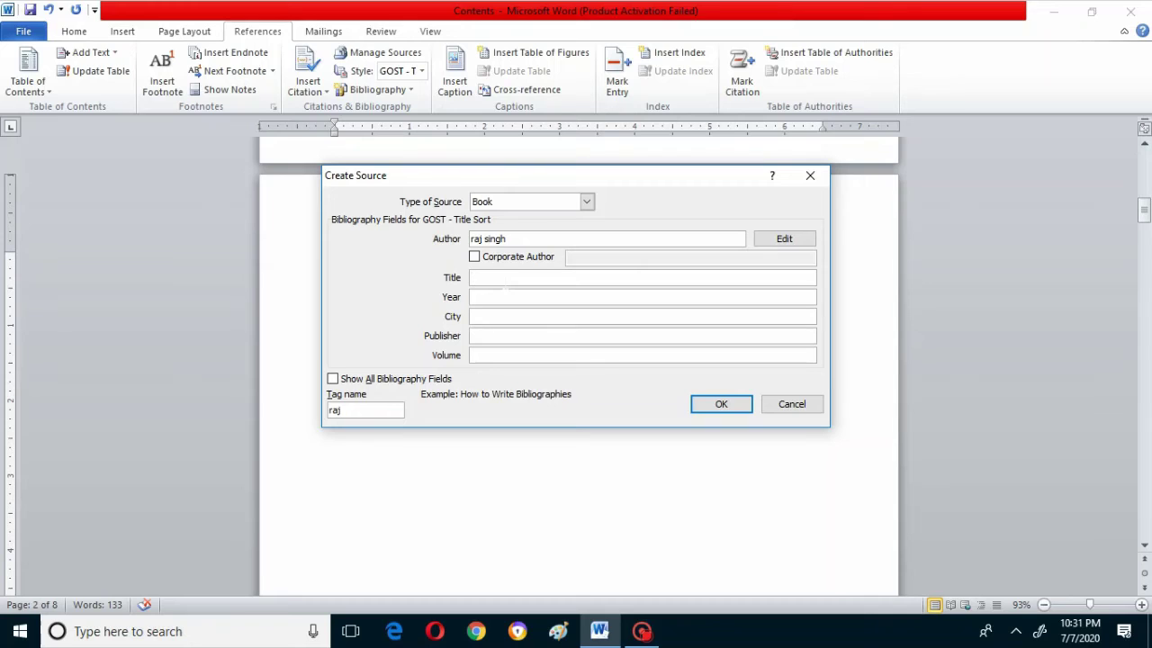
text(comput)
text(er)
Step: Complete the source with year 1978, city hyd and publisher xyz, and insert its citation
click(505, 297)
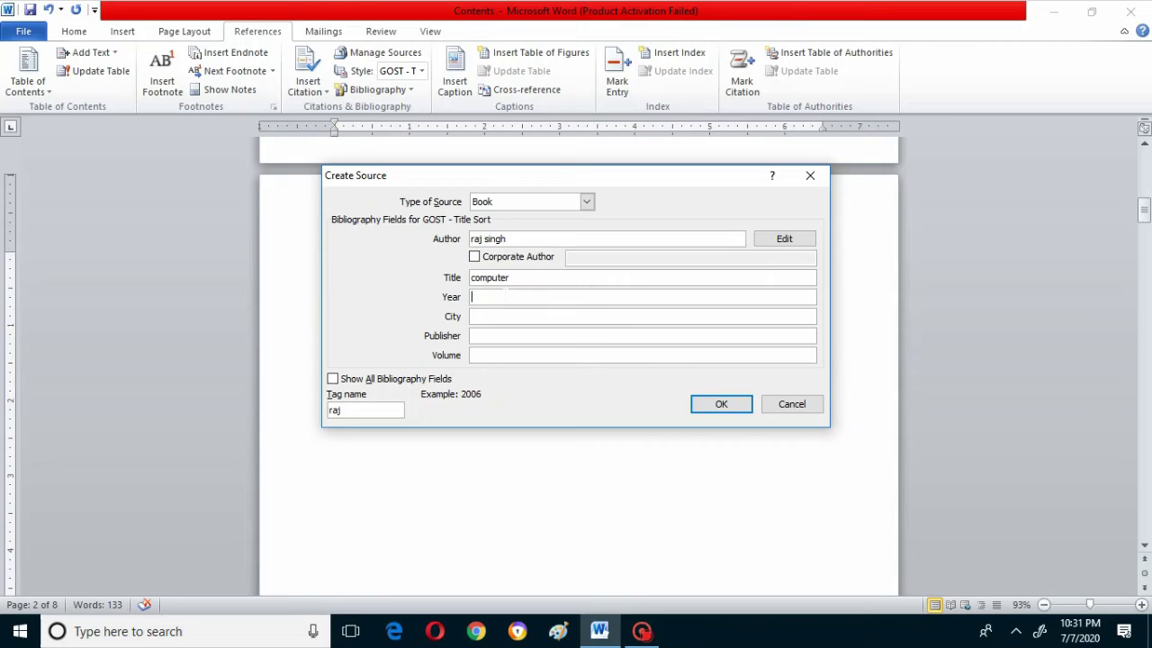
text(1)
text(978)
click(540, 316)
text(hyd)
click(510, 335)
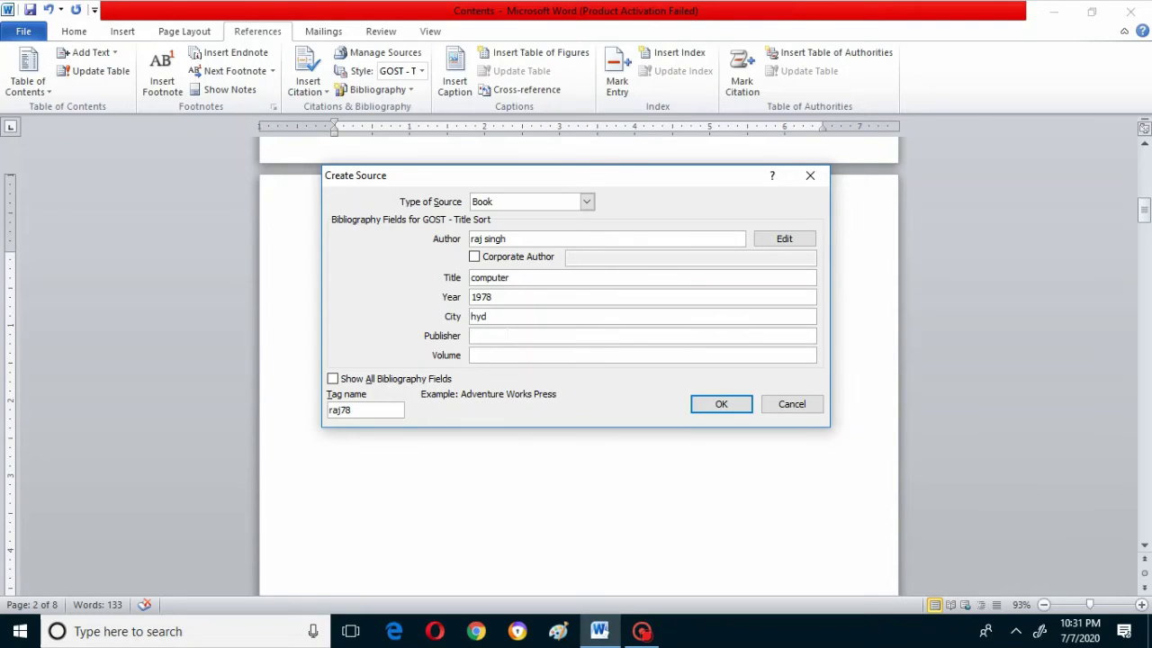
text(xy)
text(s)
key(BackSpace)
text(z)
click(712, 406)
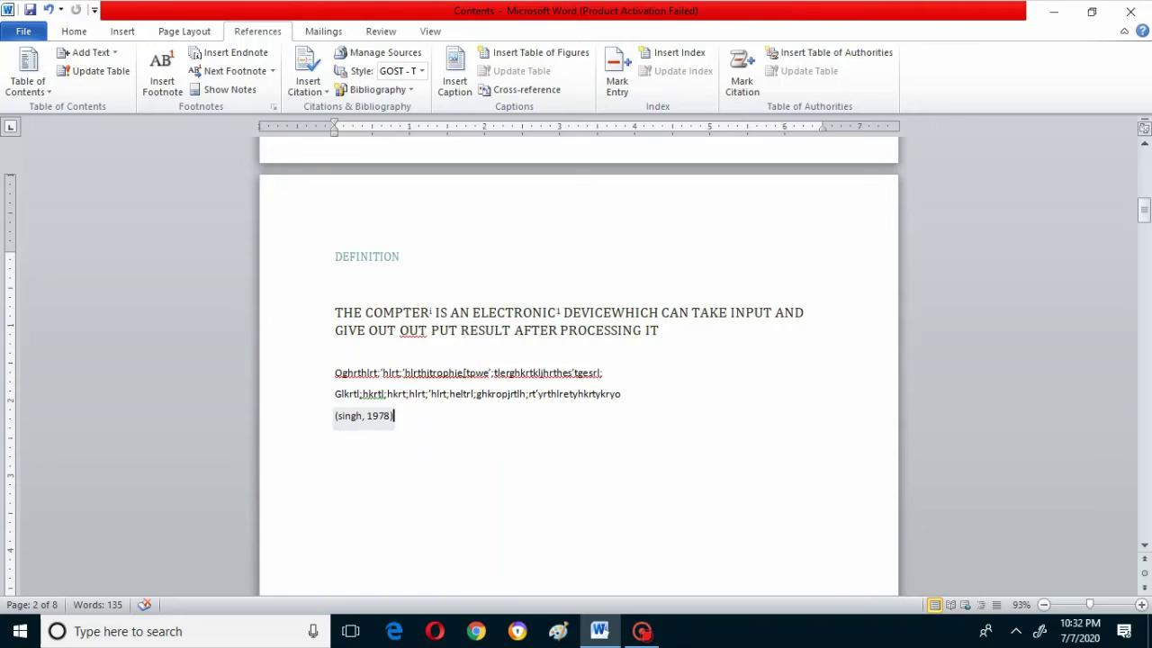
key(Right)
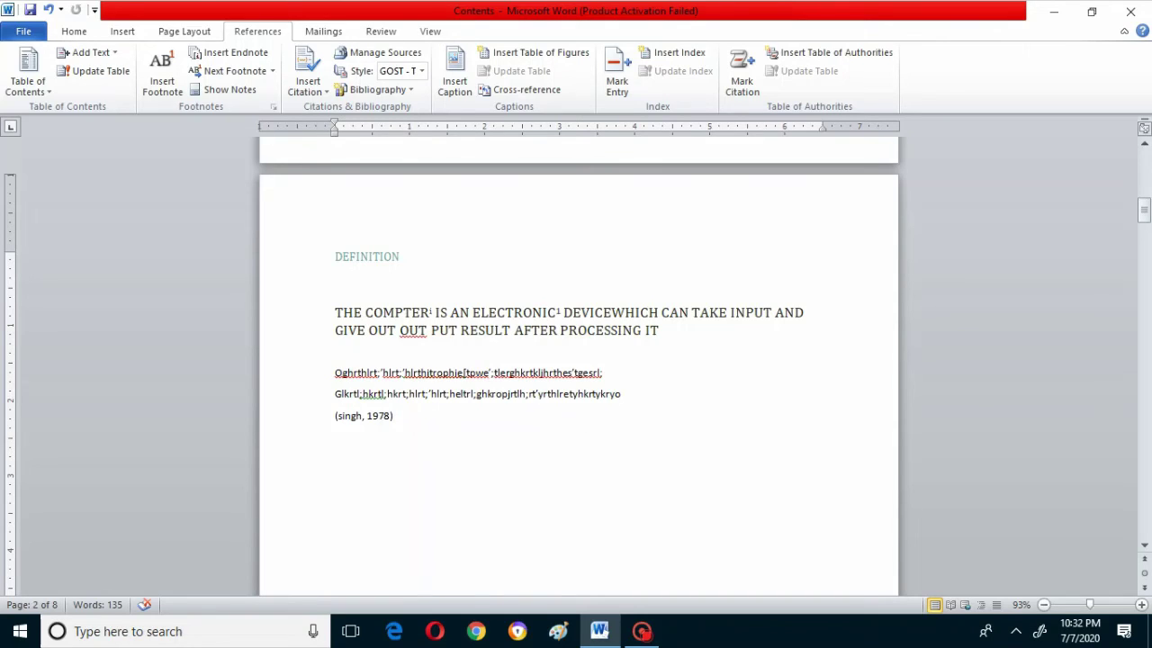
Step: Scroll down to page 3 and place the cursor at the end of the 'keyboard' paragraph
click(1145, 545)
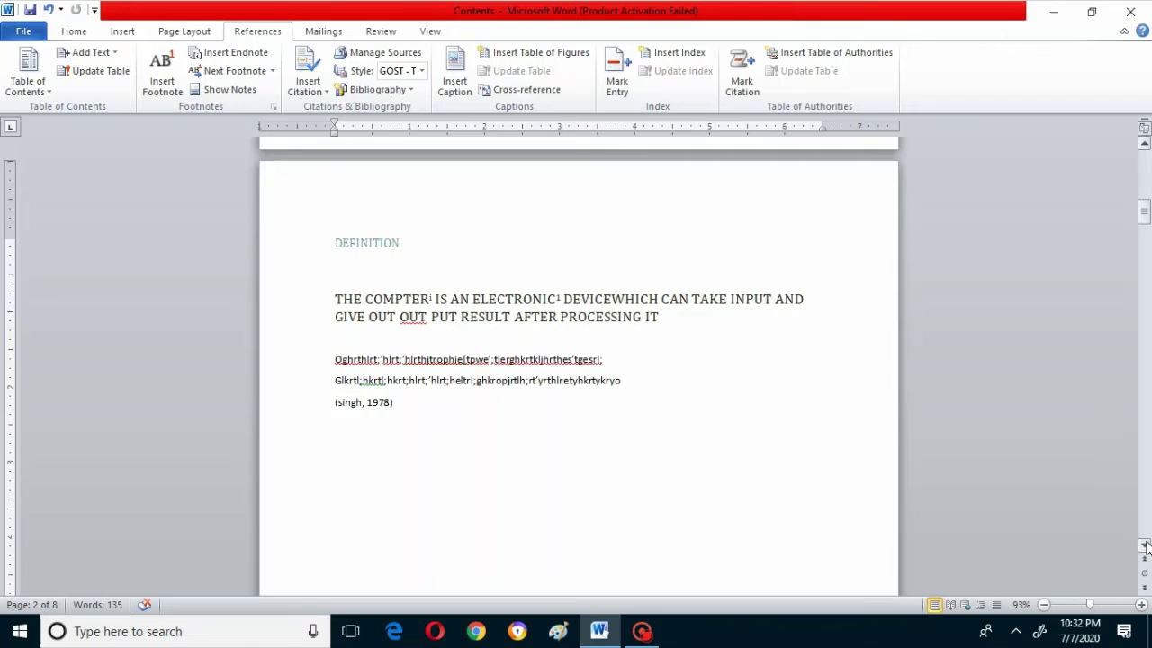
click(1145, 545)
click(1144, 546)
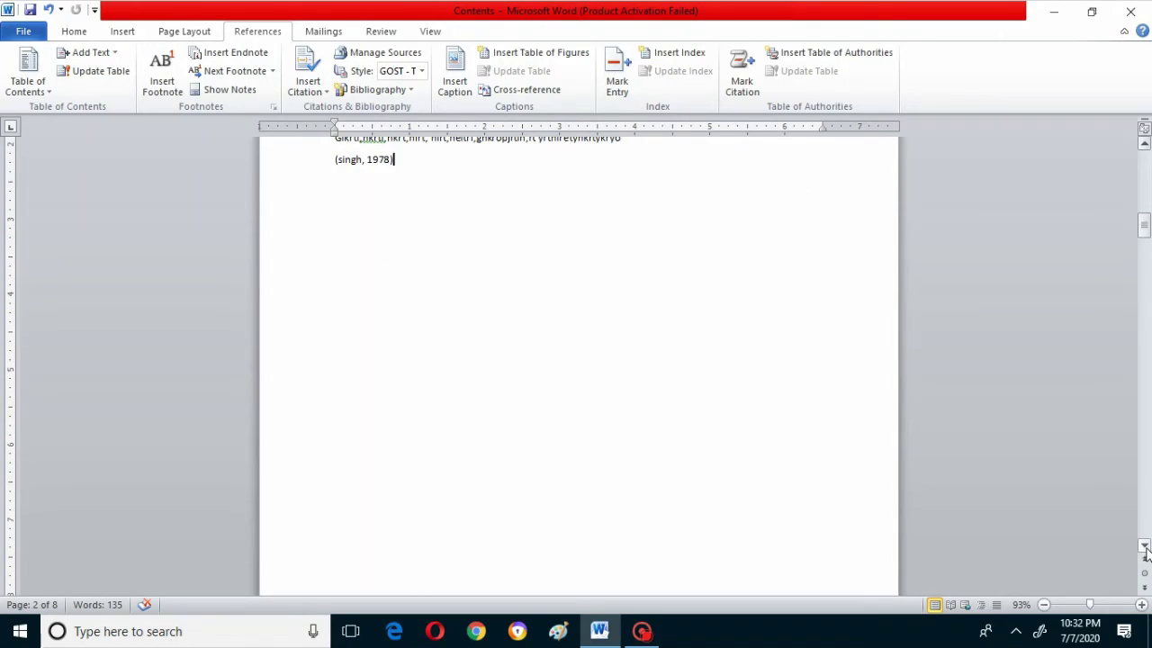
click(1145, 546)
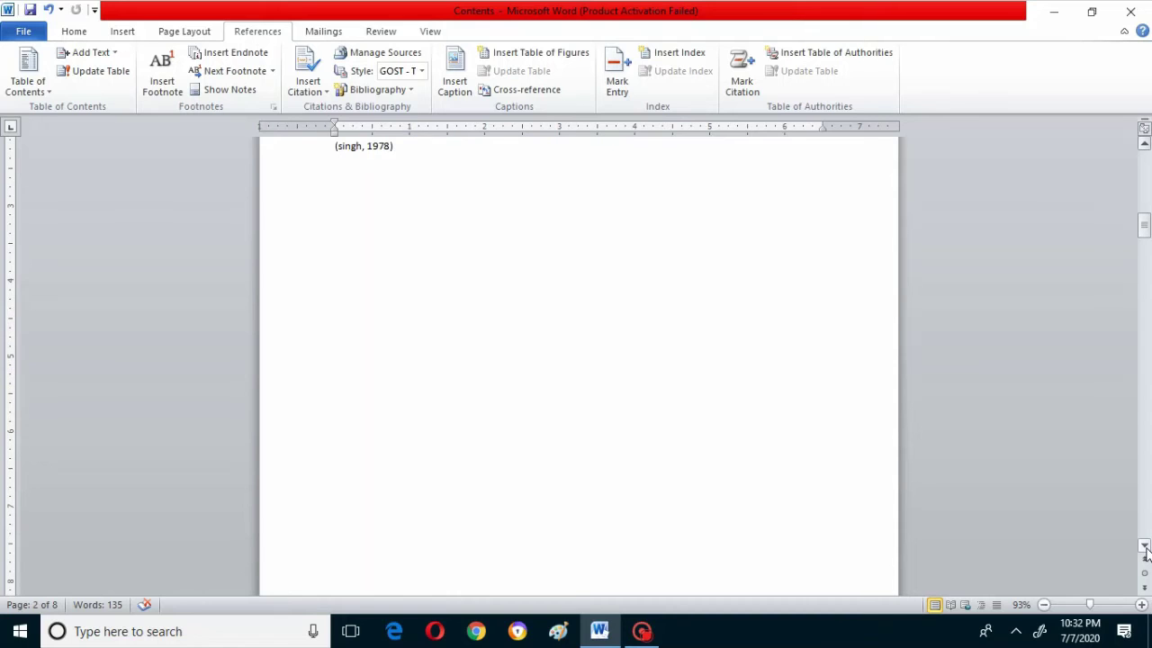
click(1144, 546)
click(1145, 547)
click(1145, 546)
click(1145, 546)
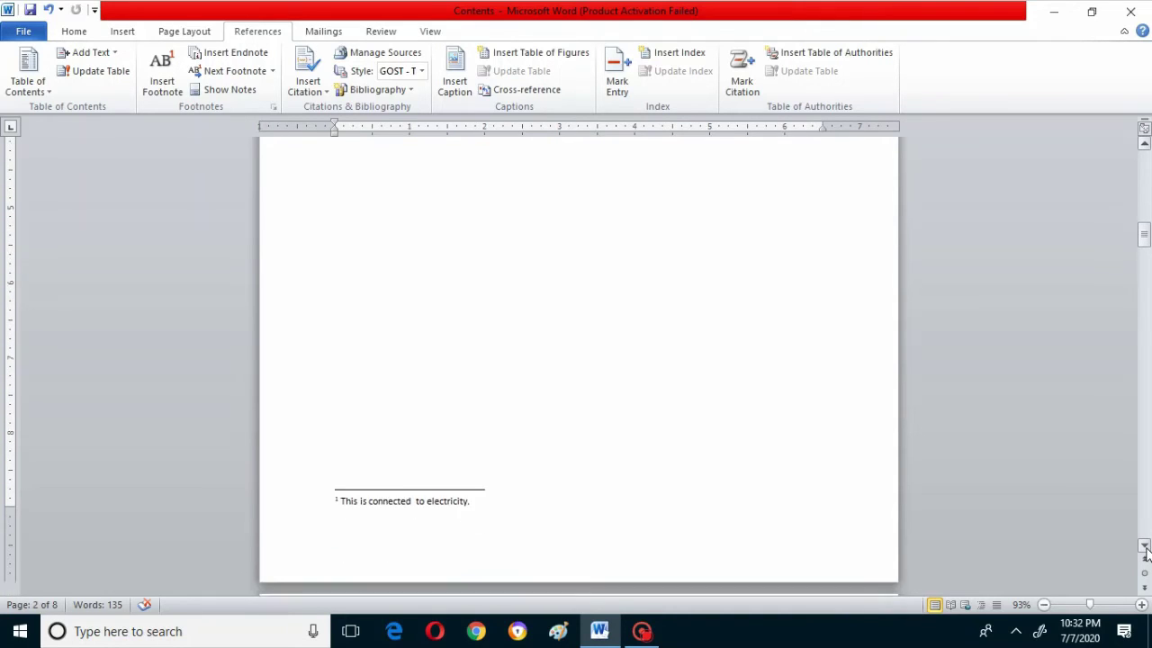
click(1145, 547)
click(1145, 547)
click(1145, 546)
click(1145, 546)
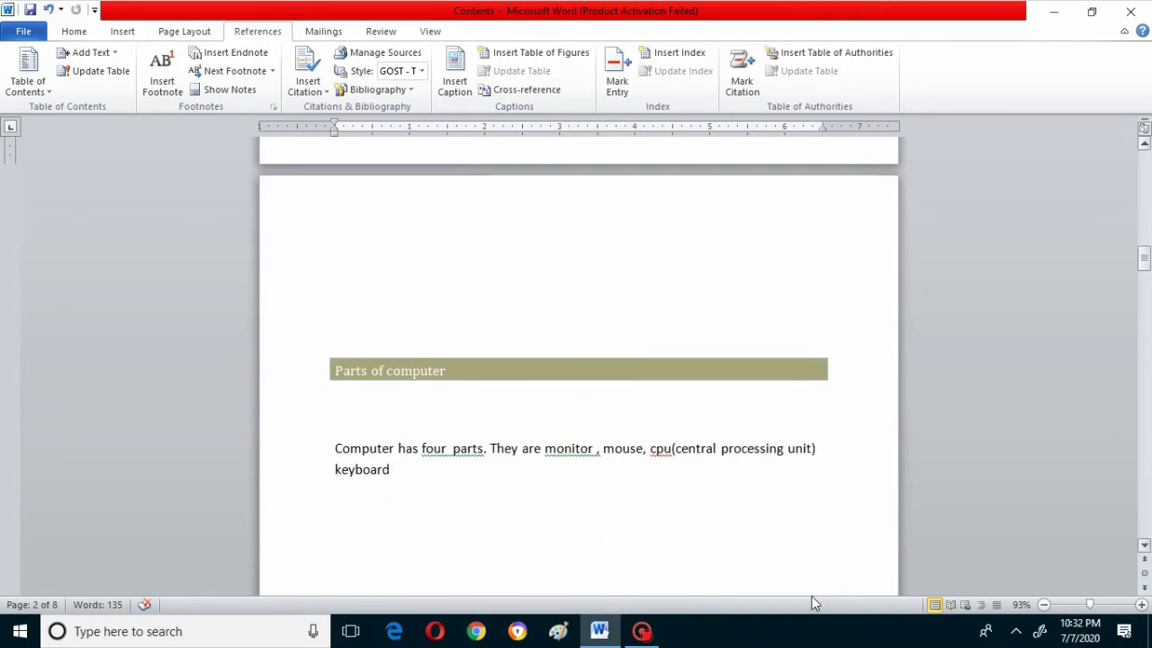
click(390, 469)
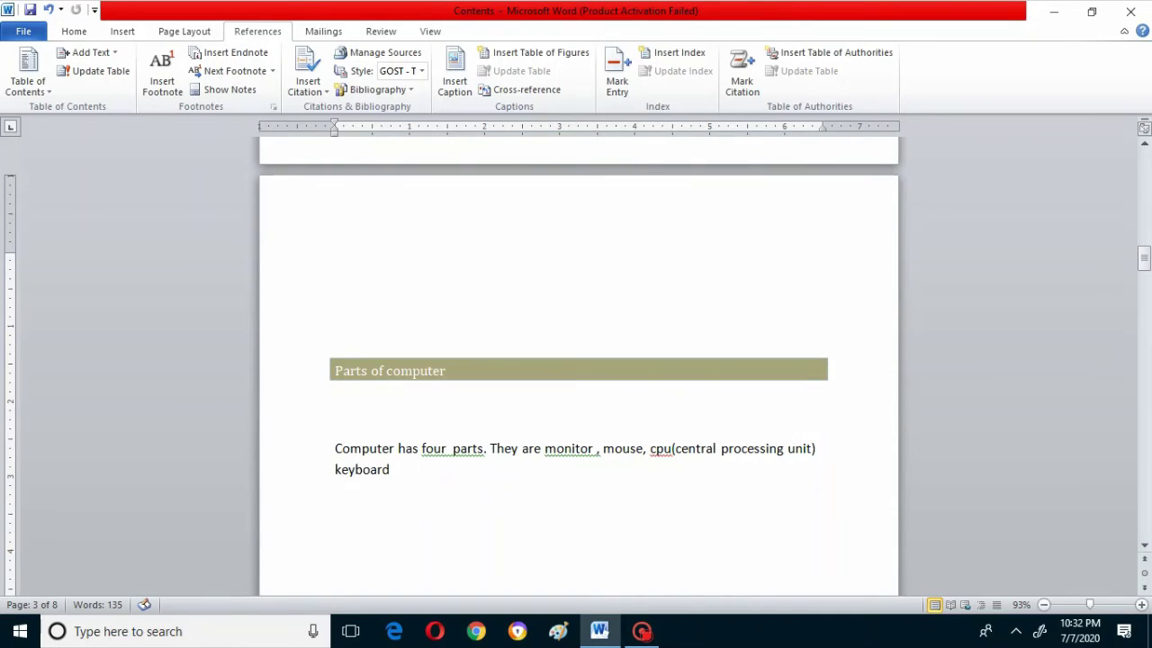
Step: Add two filler lines and an empty line below the keyboard paragraph, then show the citation source list
key(Return)
text(Jghd;)
text(gkdfl;gkdf;gdflgjndfkljghdfl;ghdfjl;hdfjhldjf)
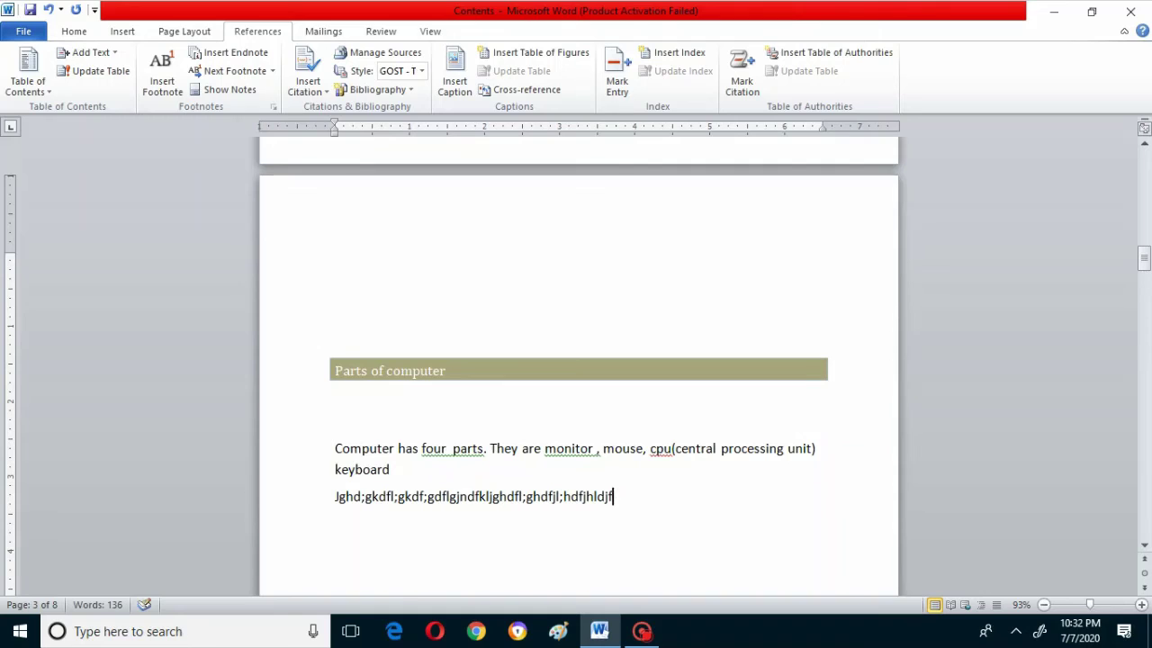
text(hdklajgklsdfgj)
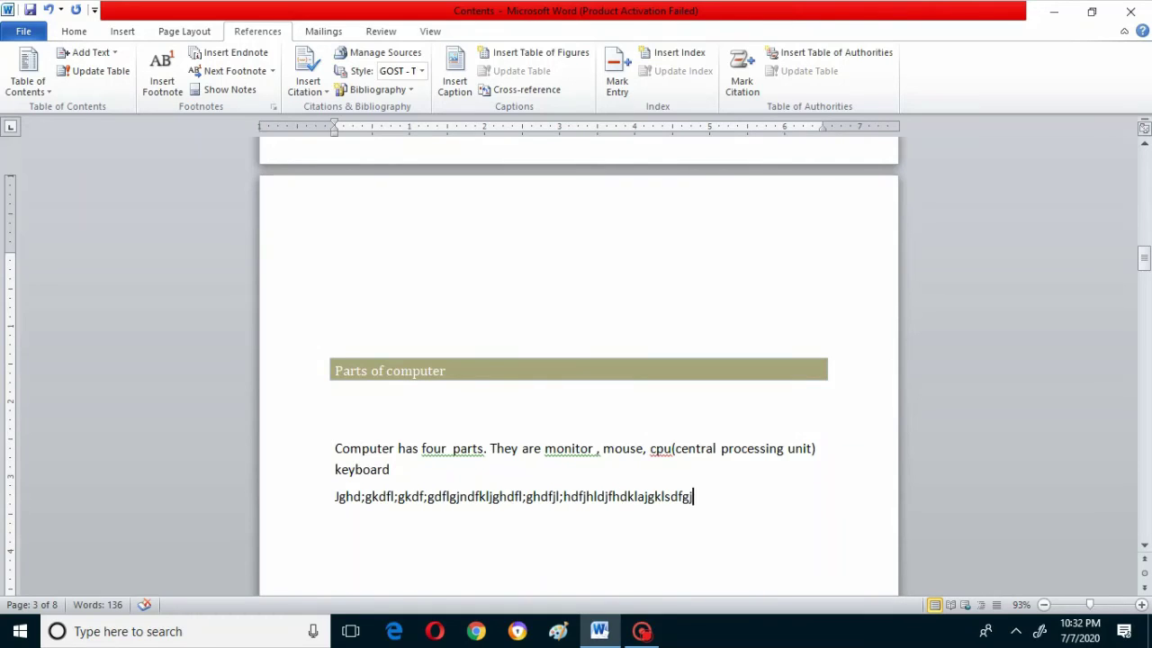
key(Return)
text(kjkg)
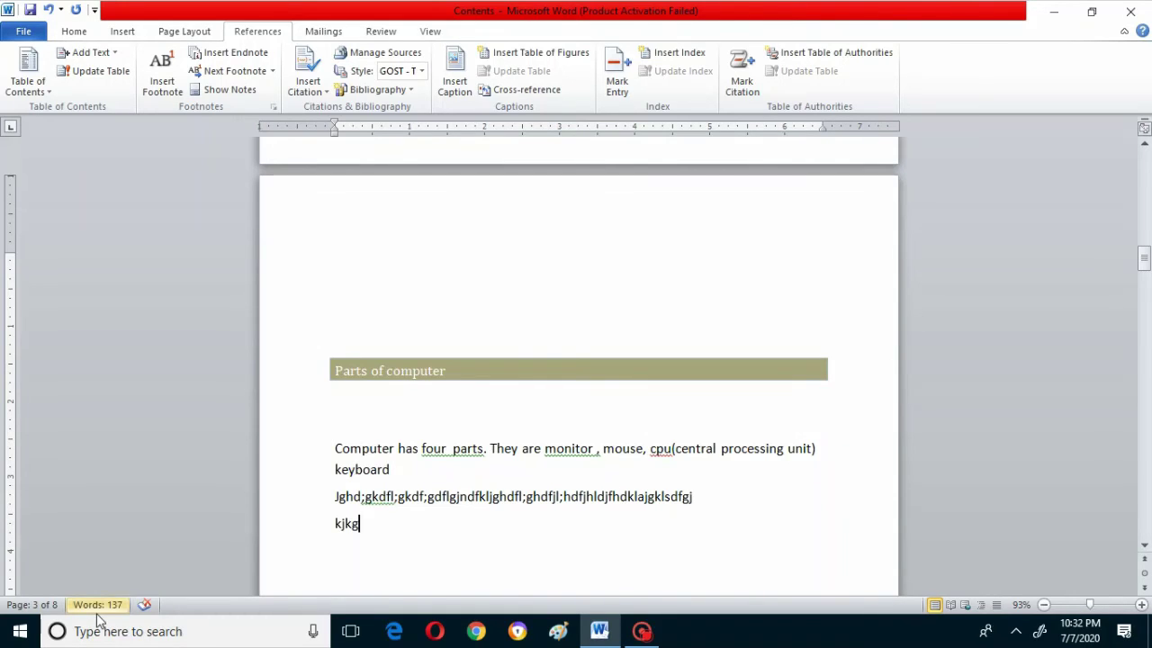
key(Return)
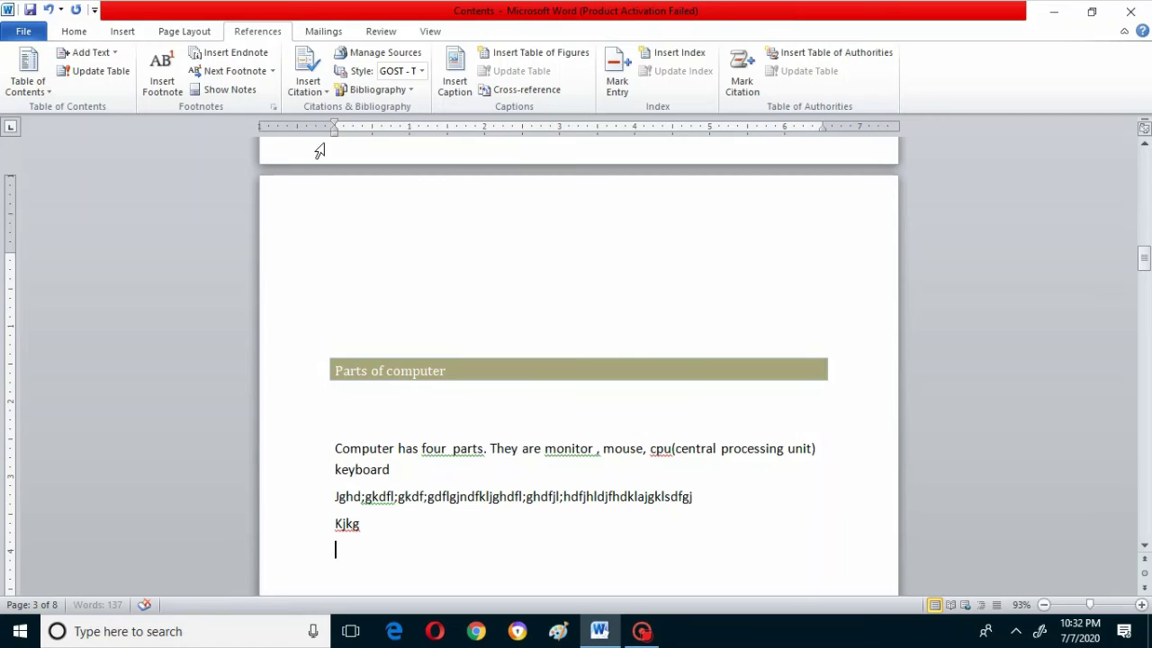
click(314, 81)
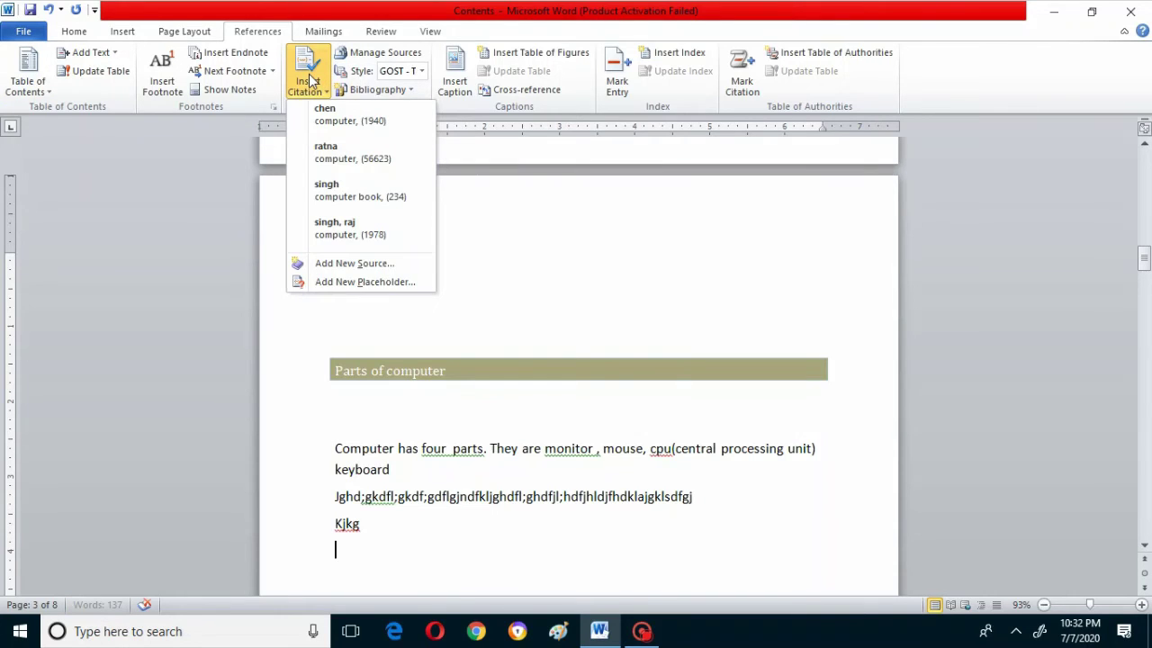
Step: Start a Journal Article source with the author's name and the title 'computer'
click(351, 264)
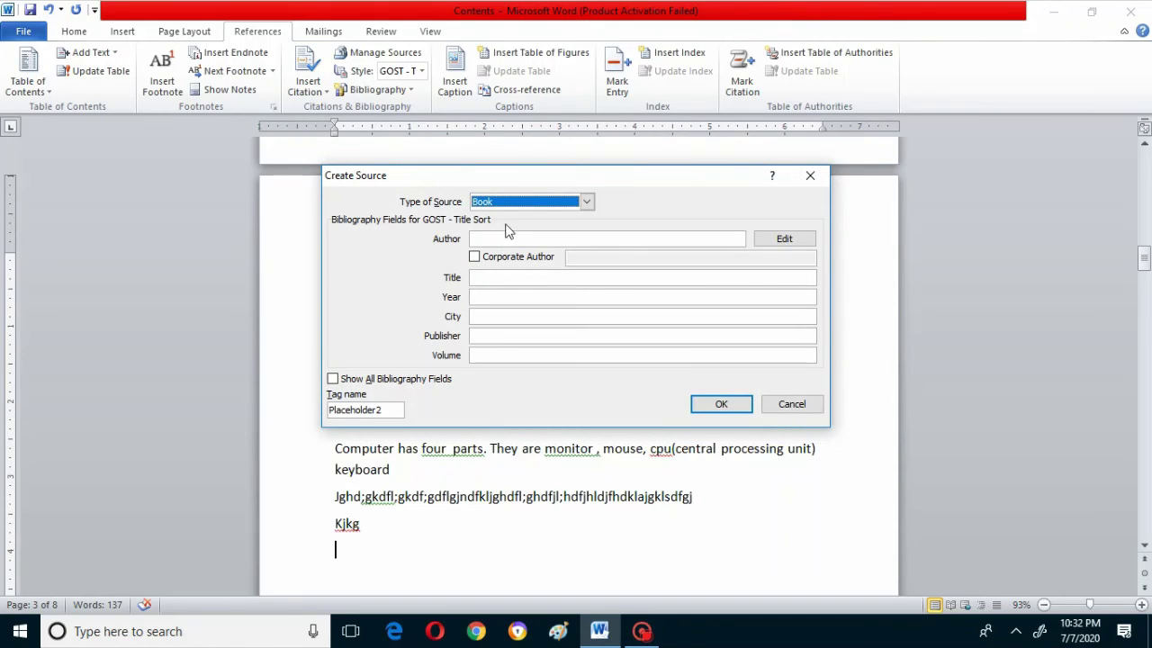
click(586, 201)
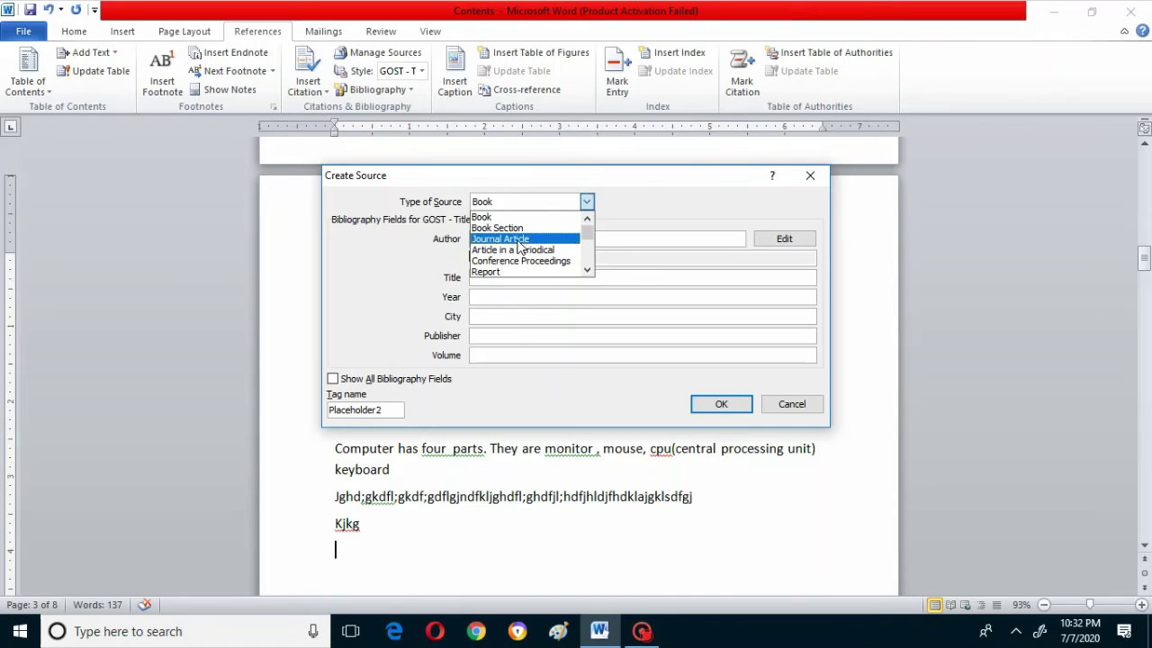
click(504, 239)
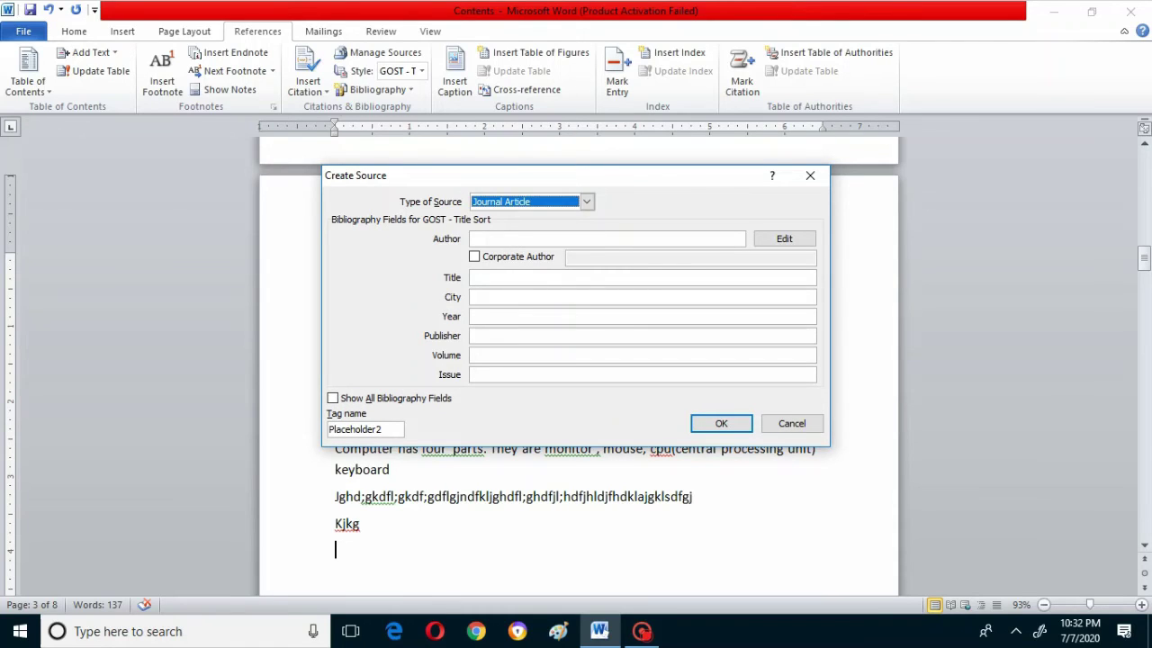
key(Tab)
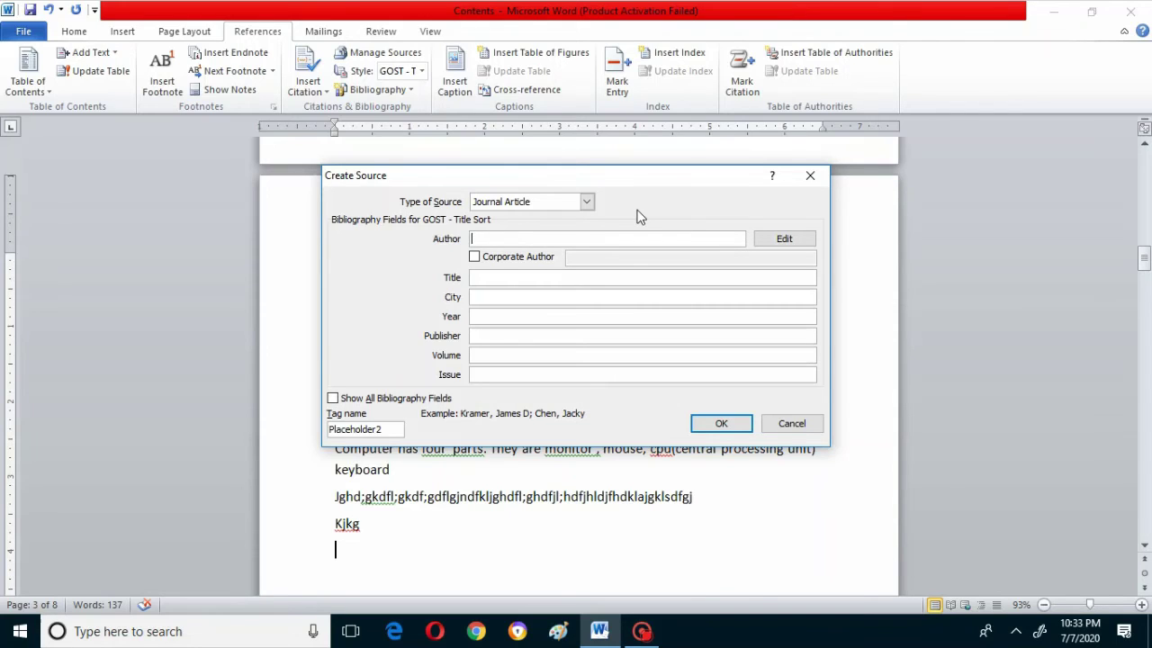
text(meena)
click(643, 277)
text(c)
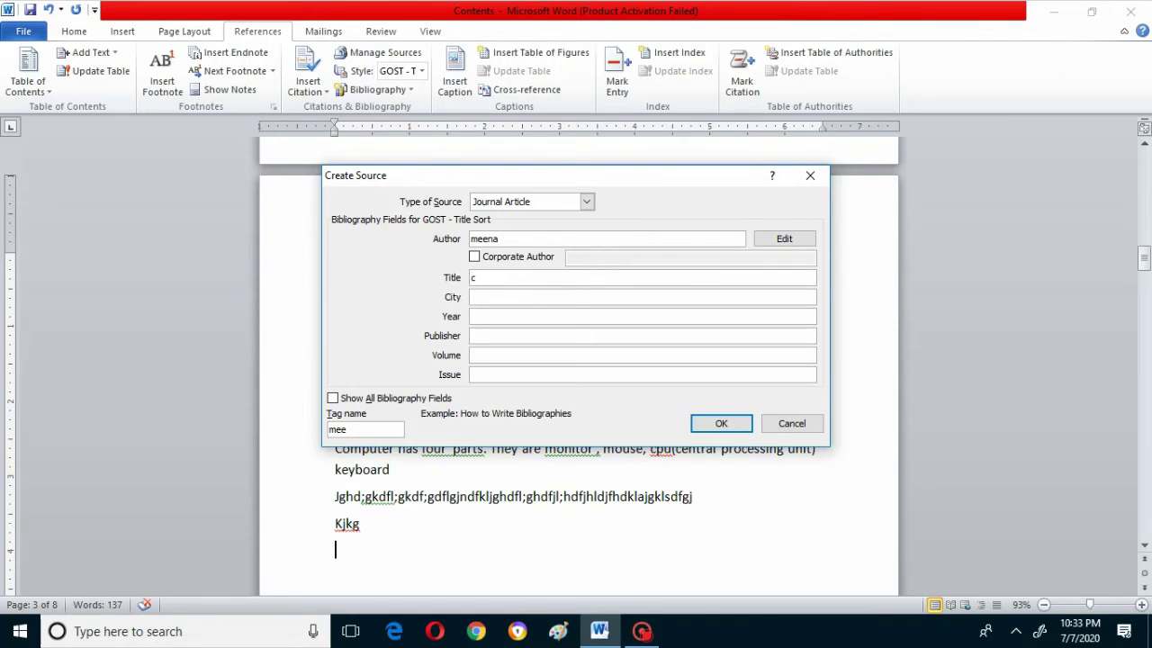
text(omputer)
Step: Complete the source with city hyd, year 1876 and publisher sal, and insert its citation
click(642, 297)
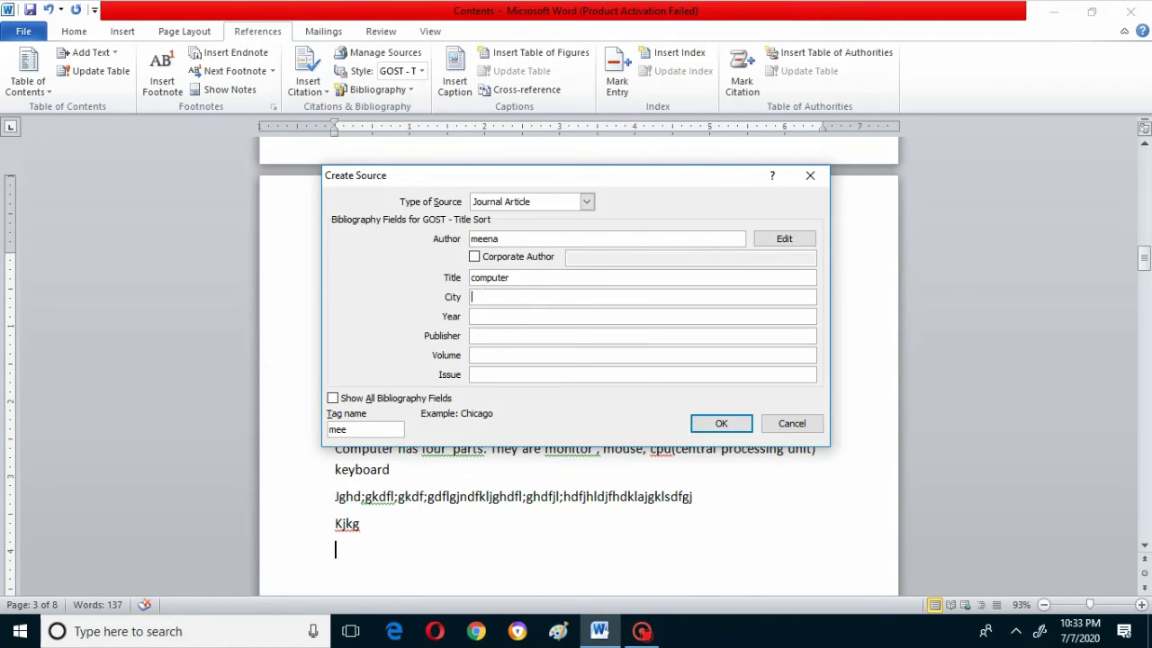
text(hyd)
click(496, 317)
text(1876)
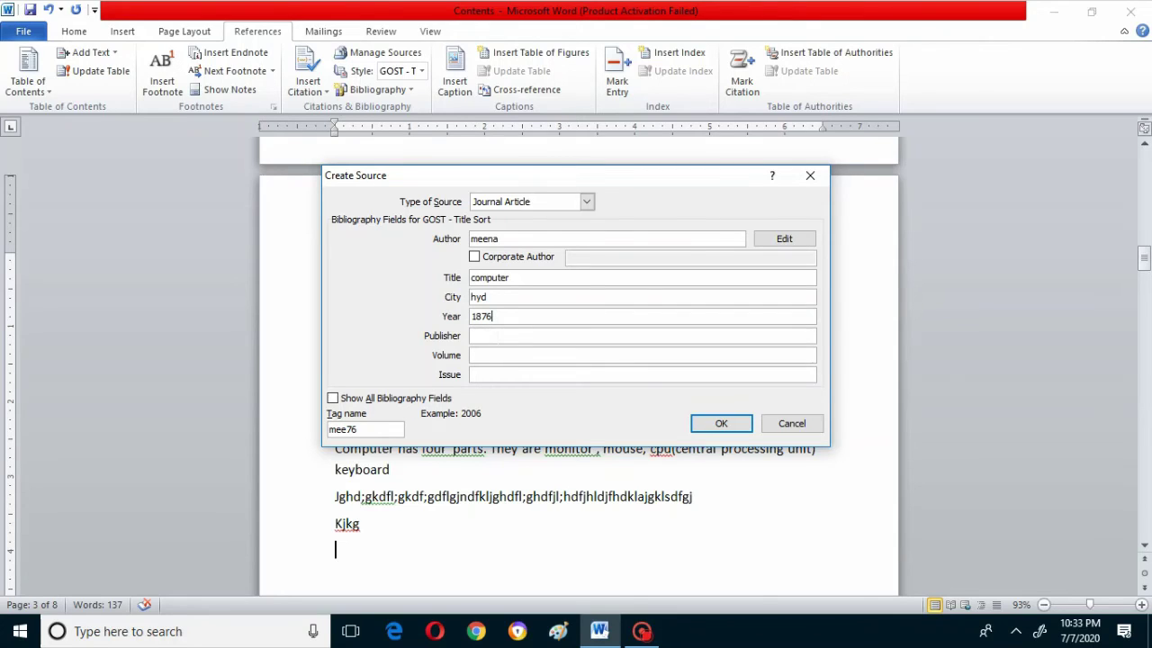
click(540, 335)
text(univer)
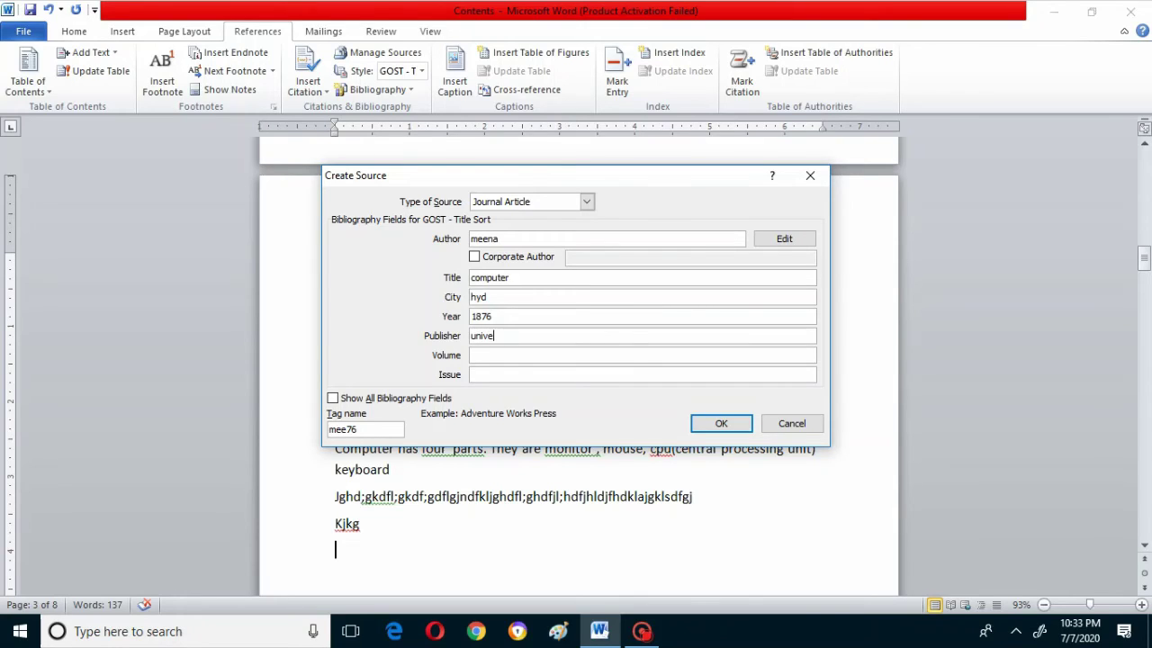
text(sa)
text(l)
click(721, 424)
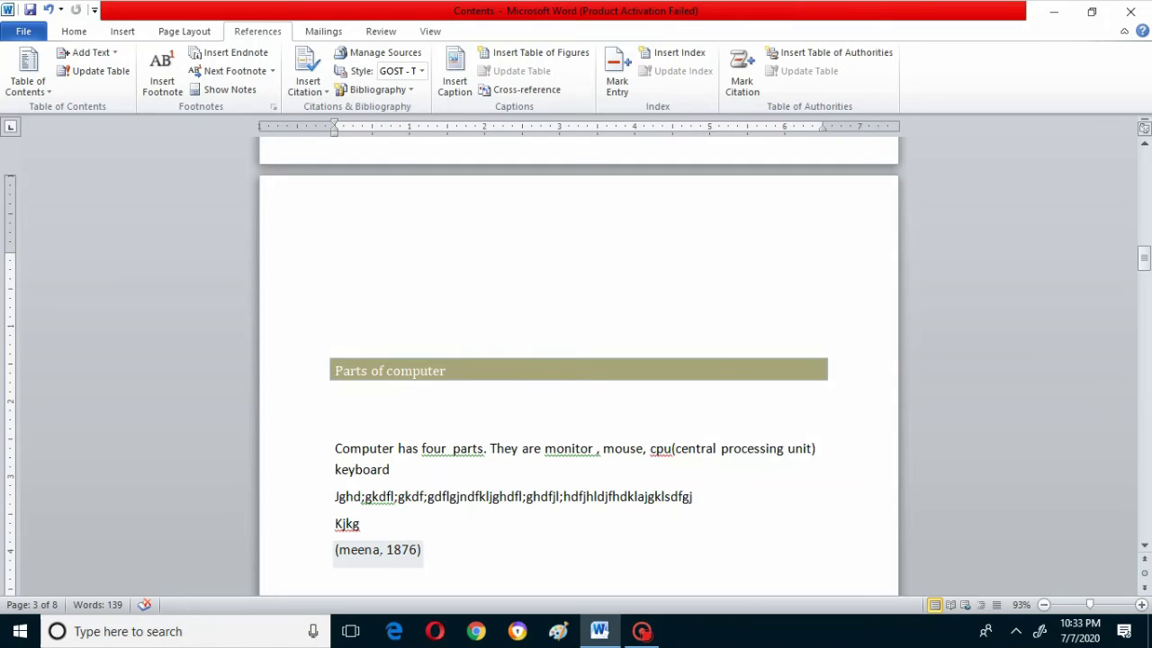
Step: Scroll down to the final page 8, which holds the footnote 'It is a machine.'
key(Right)
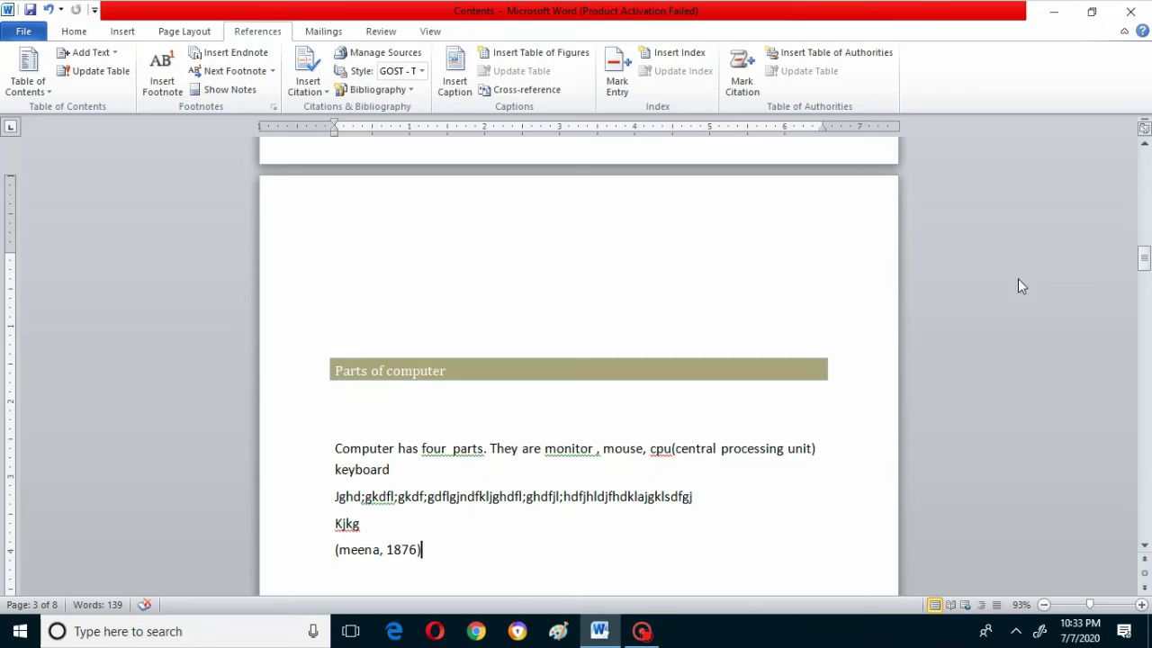
click(1145, 143)
click(1145, 143)
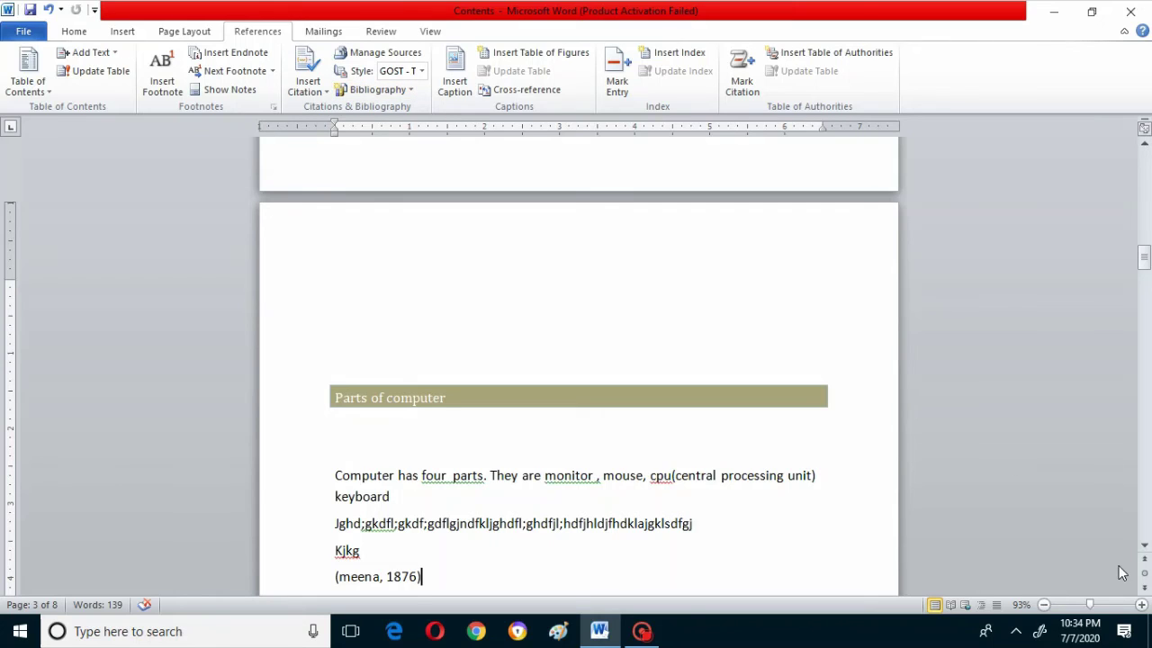
click(1145, 545)
click(1144, 546)
scroll(1145, 545, down, 2)
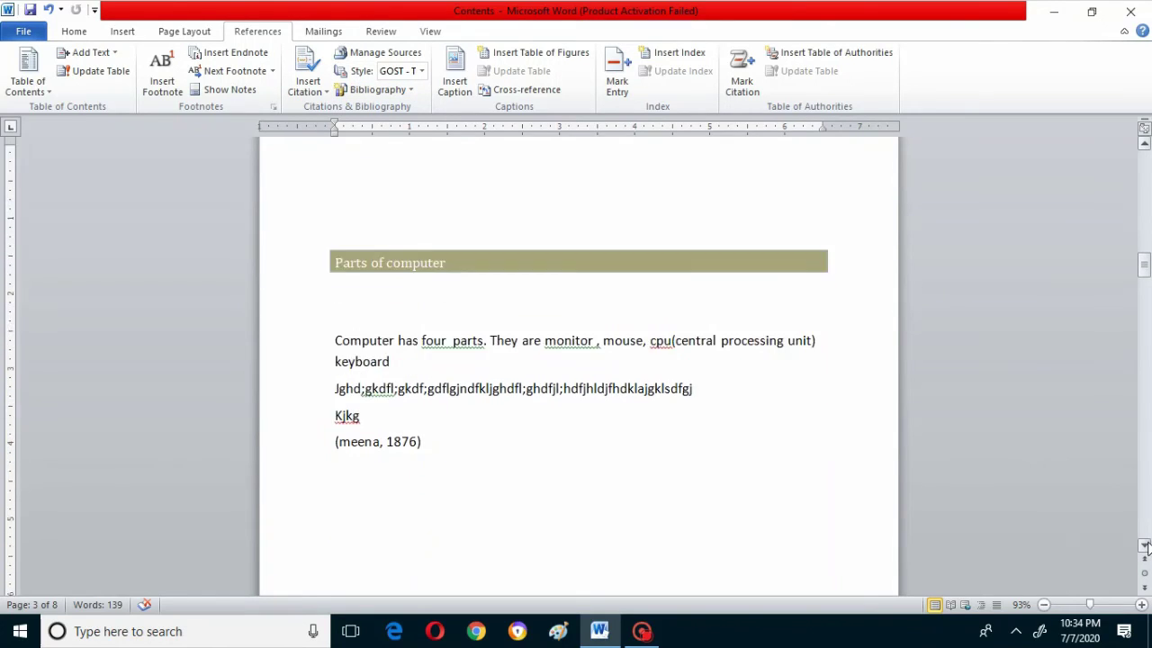
scroll(1145, 545, down, 2)
scroll(1145, 545, down, 2)
scroll(1145, 545, down, 2)
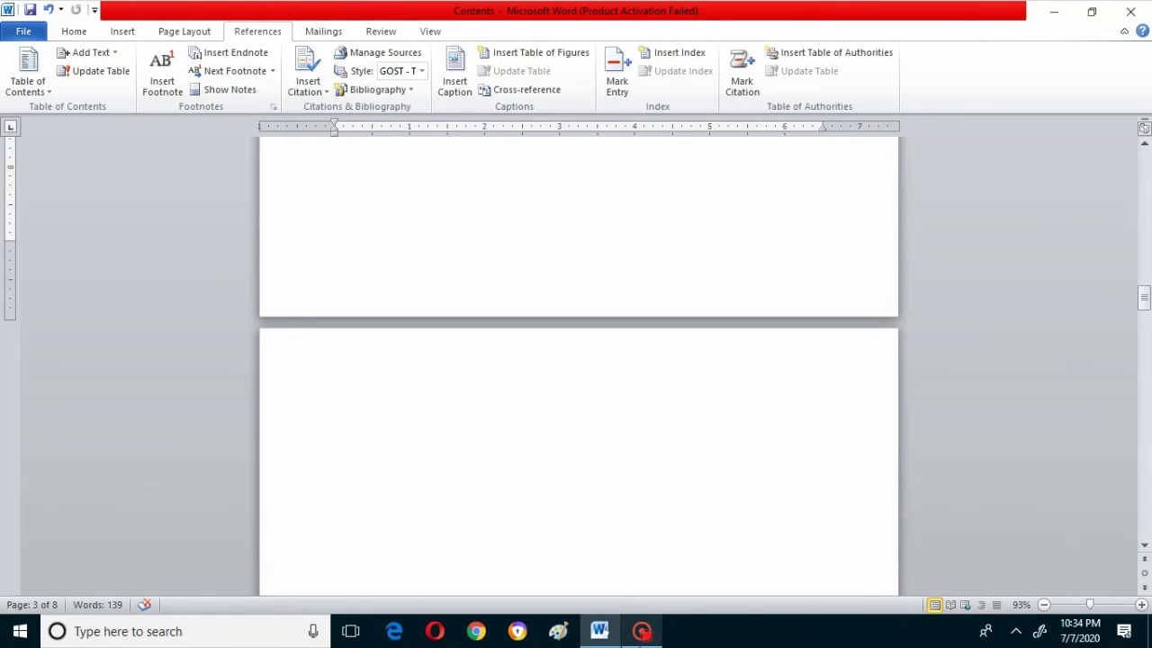
scroll(579, 360, down, 5)
scroll(579, 360, down, 5)
scroll(579, 360, down, 3)
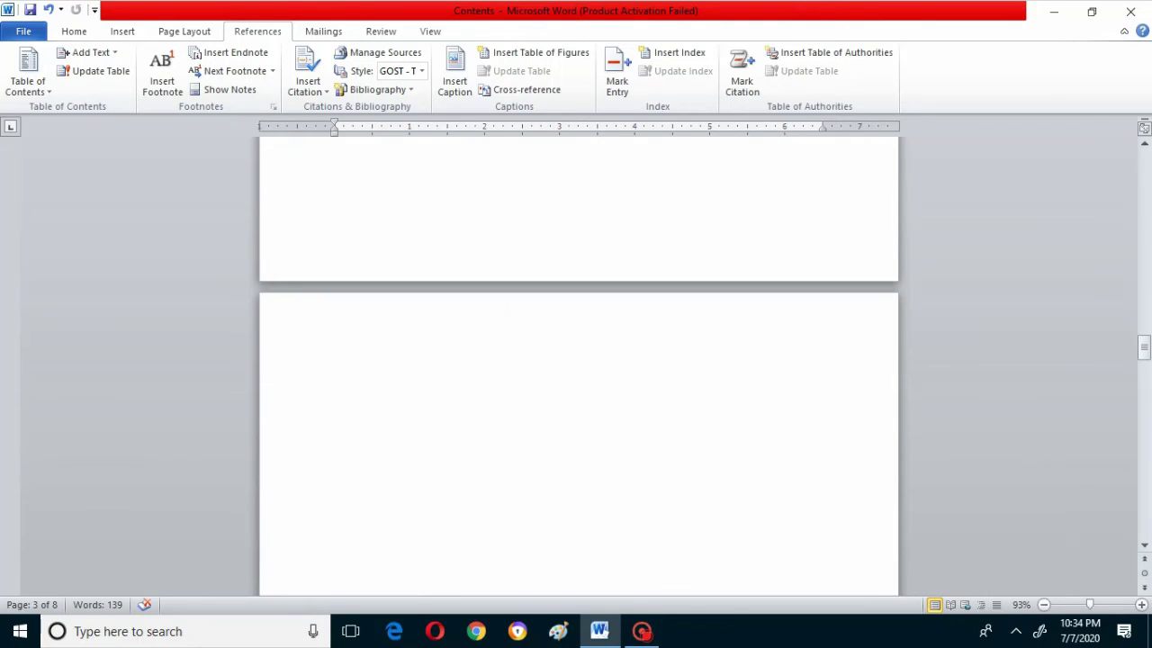
scroll(578, 360, down, 3)
scroll(579, 360, down, 3)
scroll(578, 360, down, 3)
scroll(457, 238, down, 3)
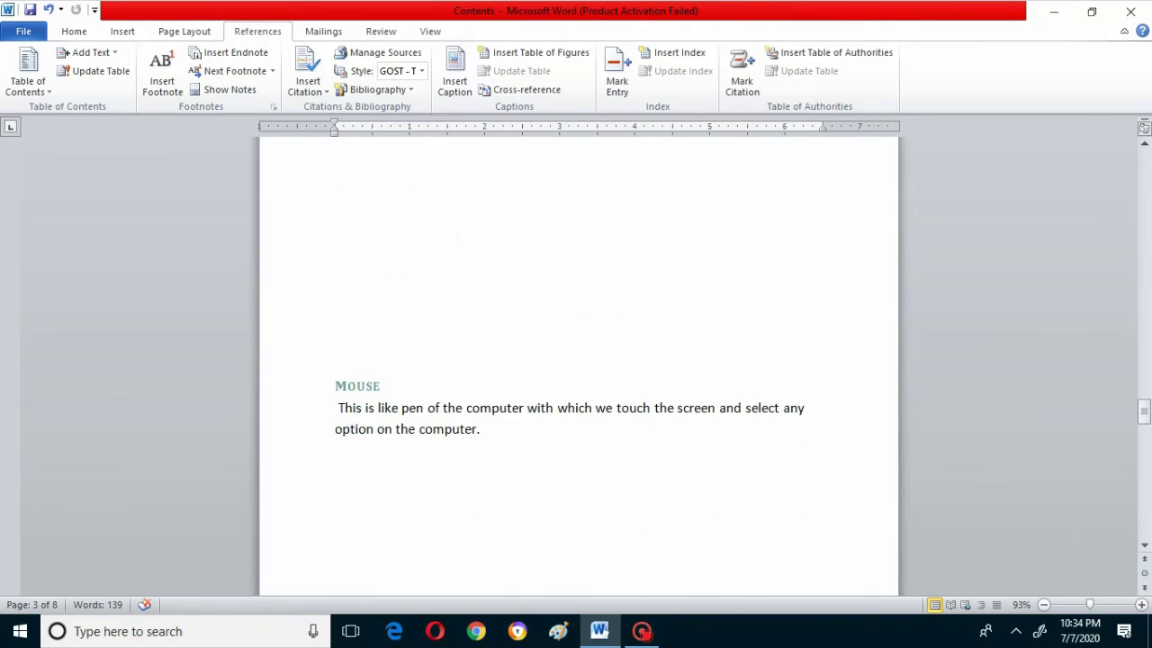
scroll(457, 238, down, 3)
scroll(454, 261, down, 3)
scroll(449, 289, down, 3)
scroll(450, 289, down, 3)
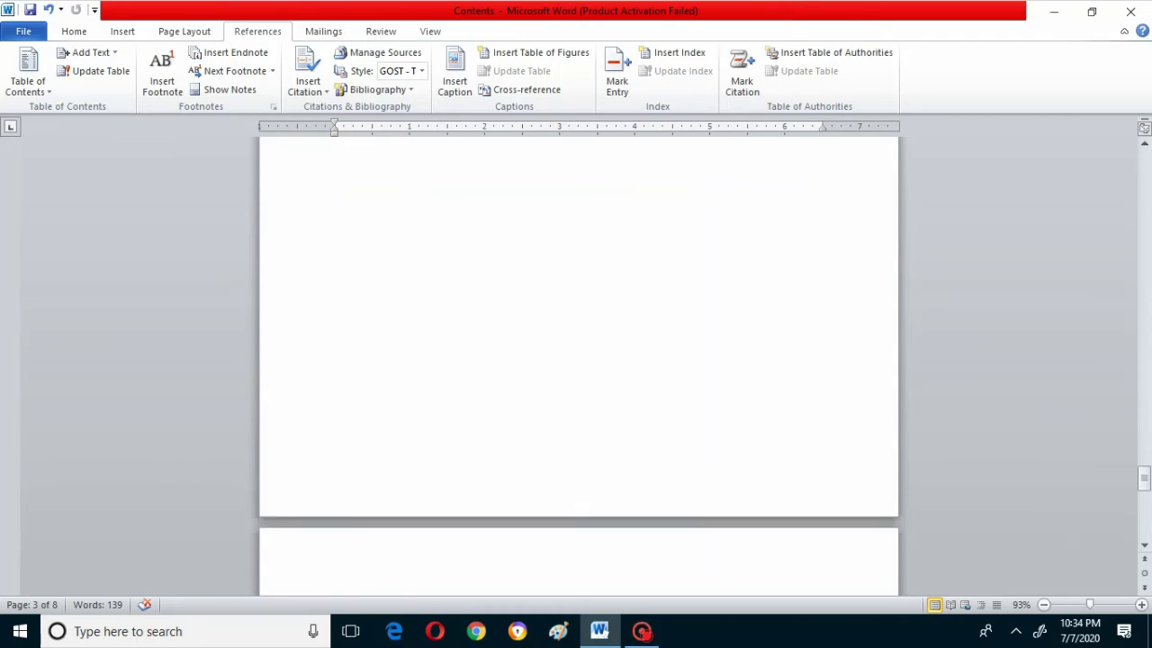
scroll(449, 332, up, 2)
scroll(449, 331, up, 2)
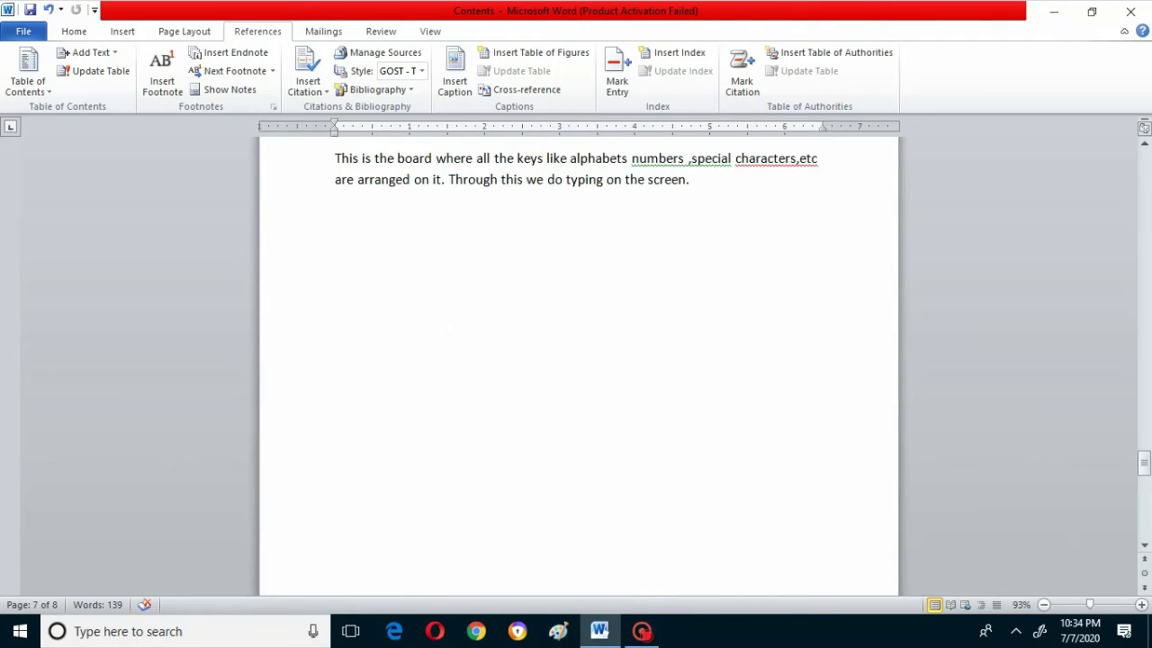
scroll(449, 331, up, 2)
scroll(449, 331, down, 3)
scroll(446, 335, down, 3)
scroll(446, 335, down, 3)
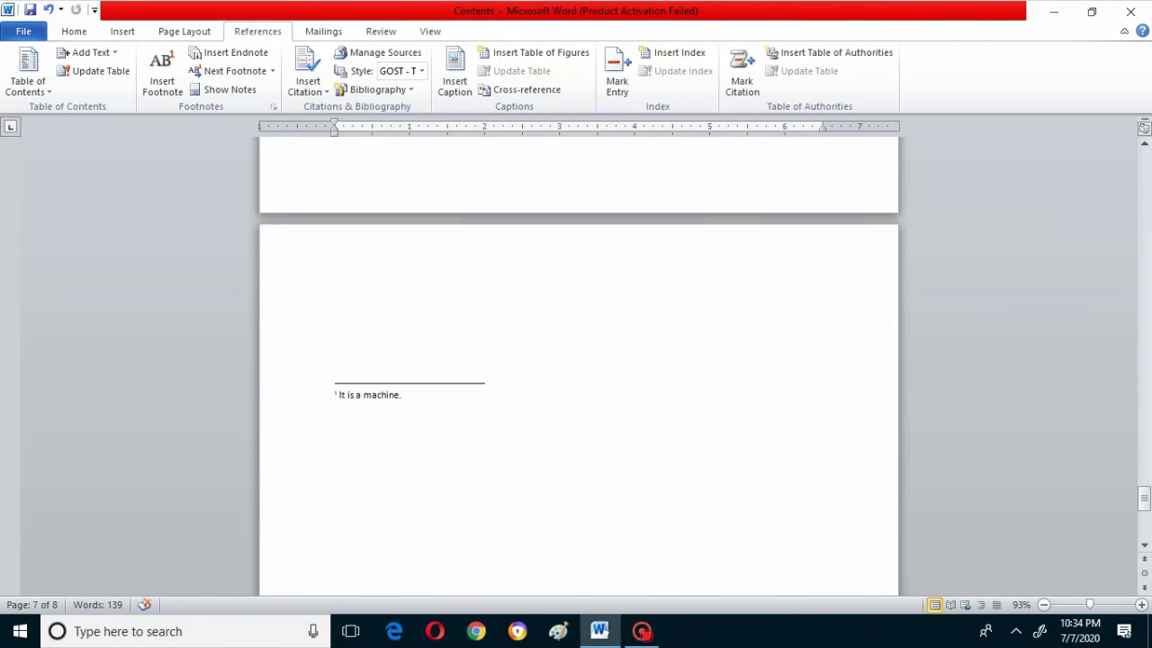
scroll(445, 335, down, 2)
Step: Delete the footnote text, type 'Bibliography' on a new line, and select it
click(334, 282)
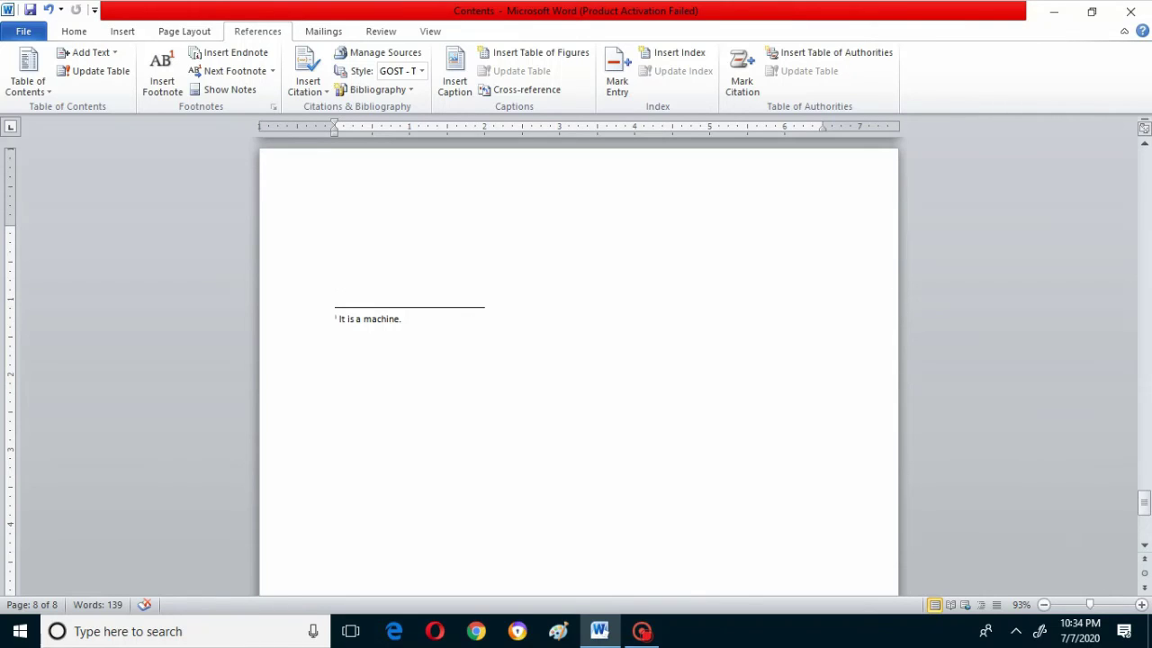
key(BackSpace)
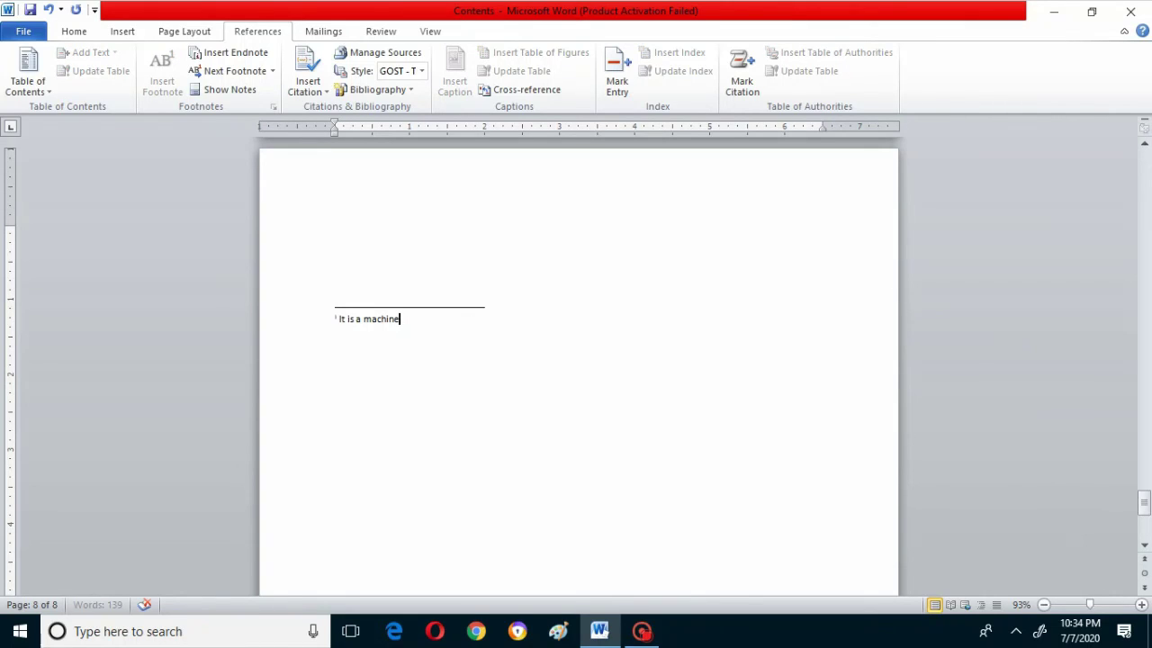
key(BackSpace)
key(BackSpace)
key(BackSpace)
key(BackSpace)
key(BackSpace)
key(BackSpace)
key(Return)
key(Return)
text(Bibl)
text(iogr)
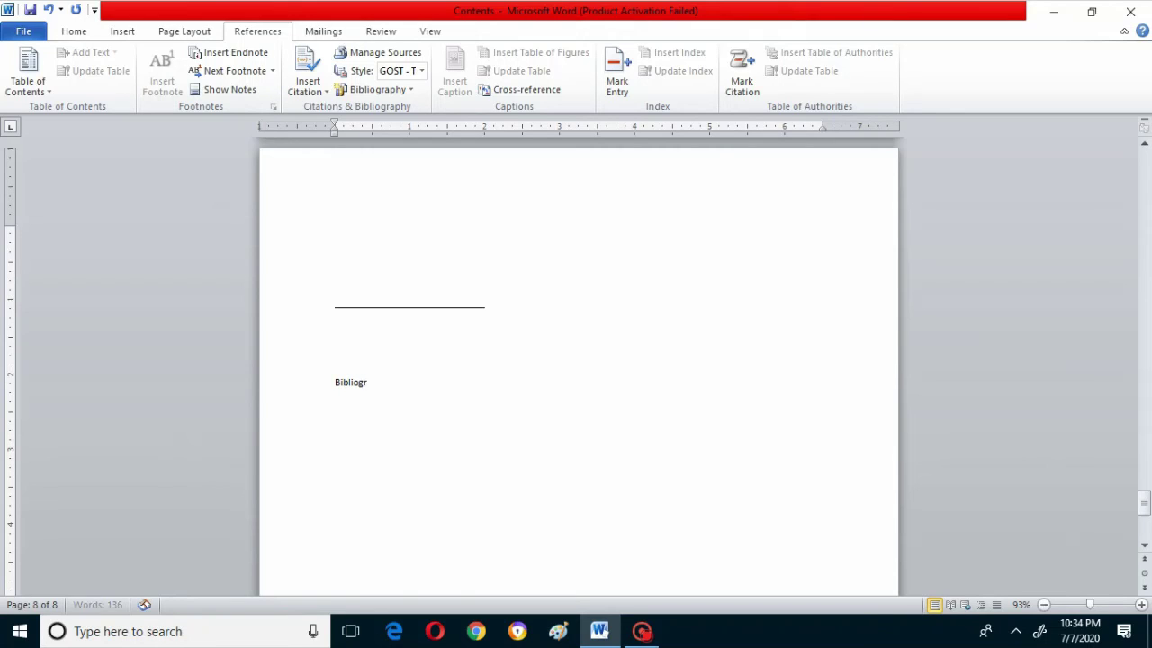
text(ap)
text(hy)
drag(335, 382, 392, 381)
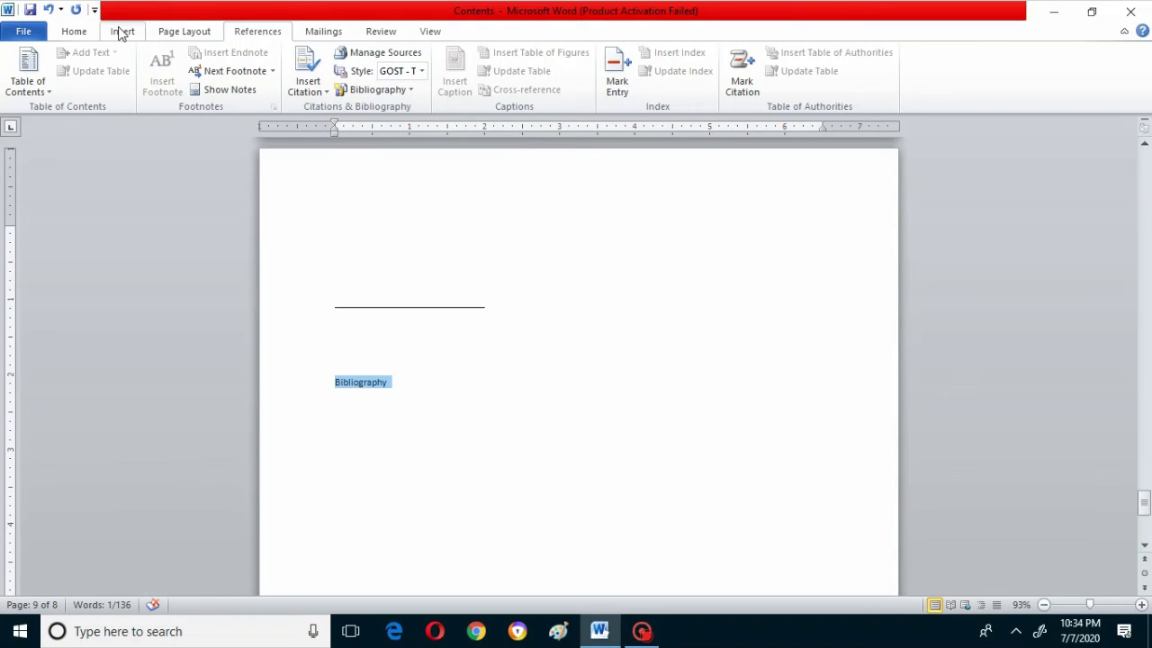
Step: Grow the Bibliography heading to 72 pt and add an empty line beneath it
click(79, 34)
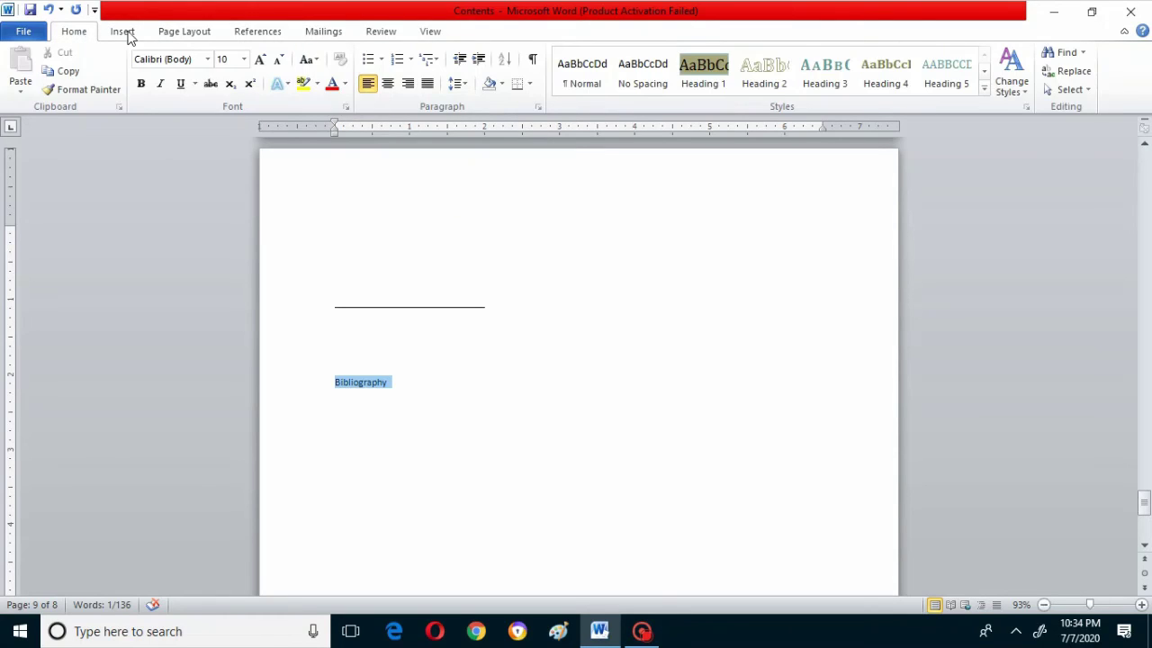
click(243, 59)
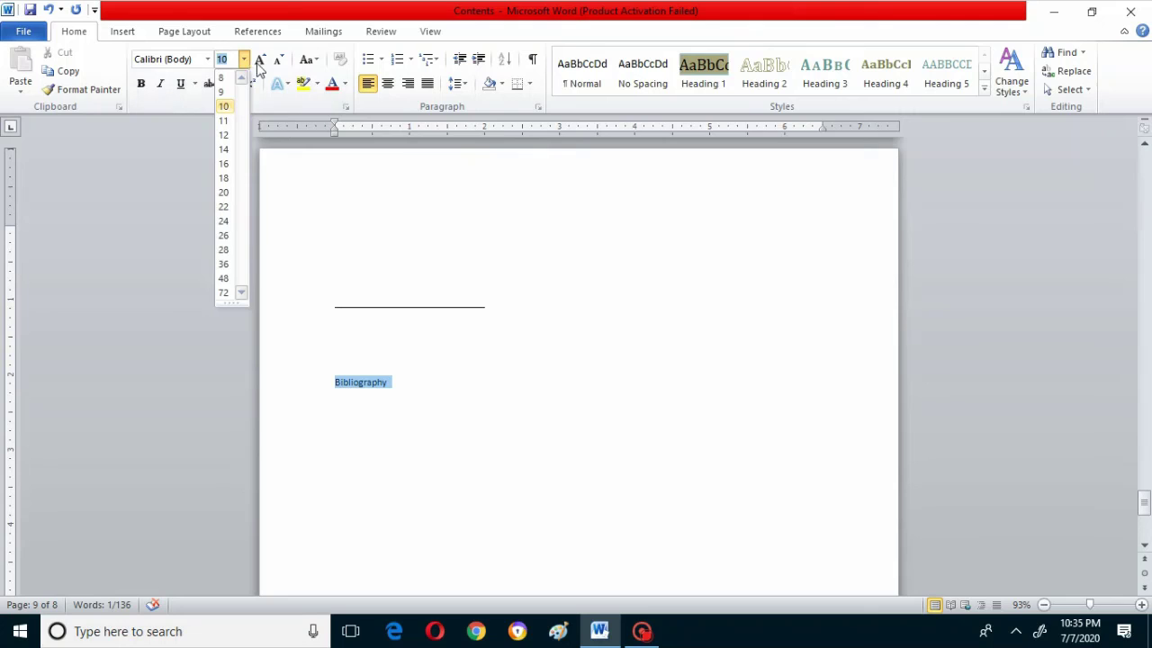
click(259, 60)
click(259, 60)
click(259, 60)
click(259, 60)
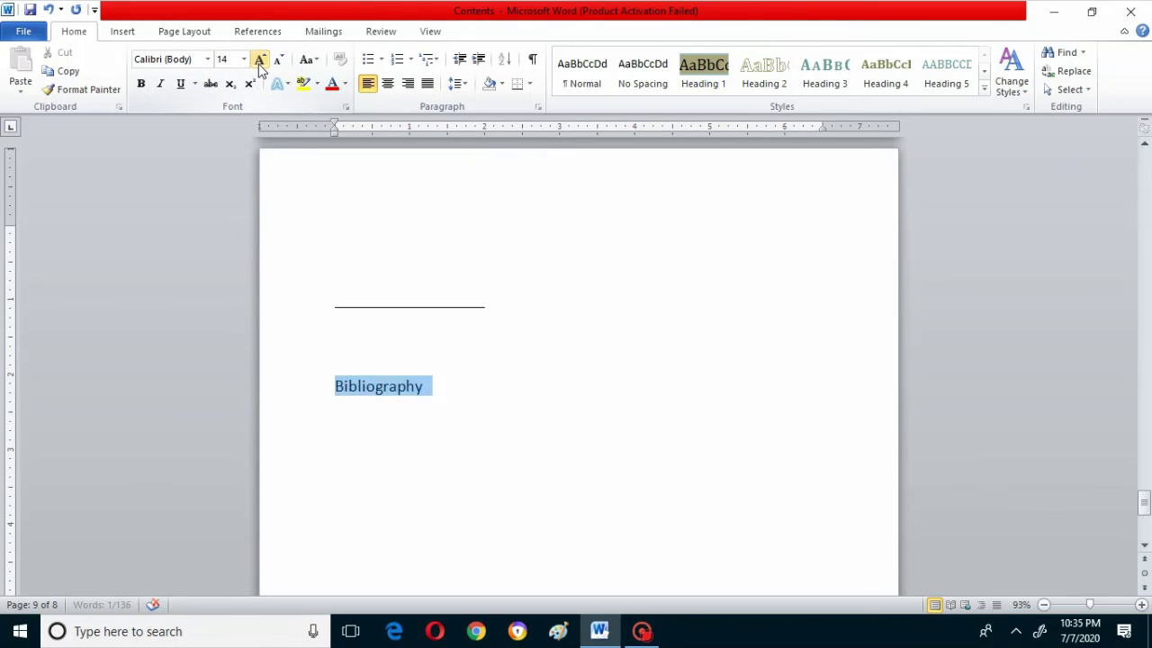
click(259, 61)
click(259, 61)
click(259, 60)
click(259, 60)
click(260, 61)
click(260, 61)
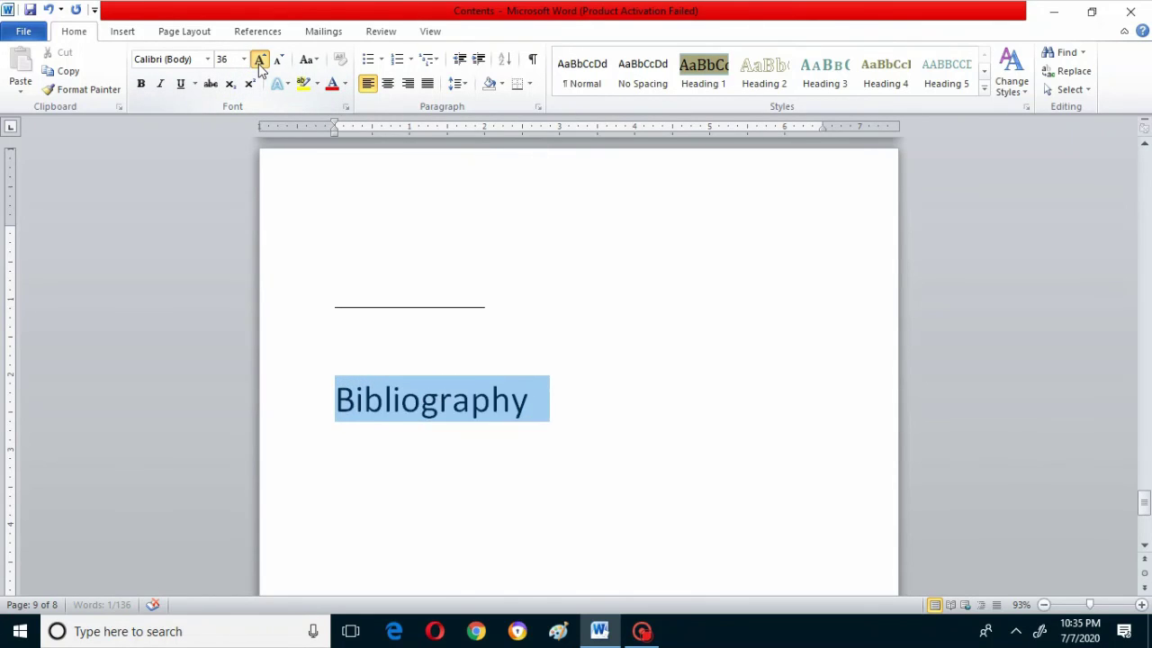
click(259, 60)
click(787, 422)
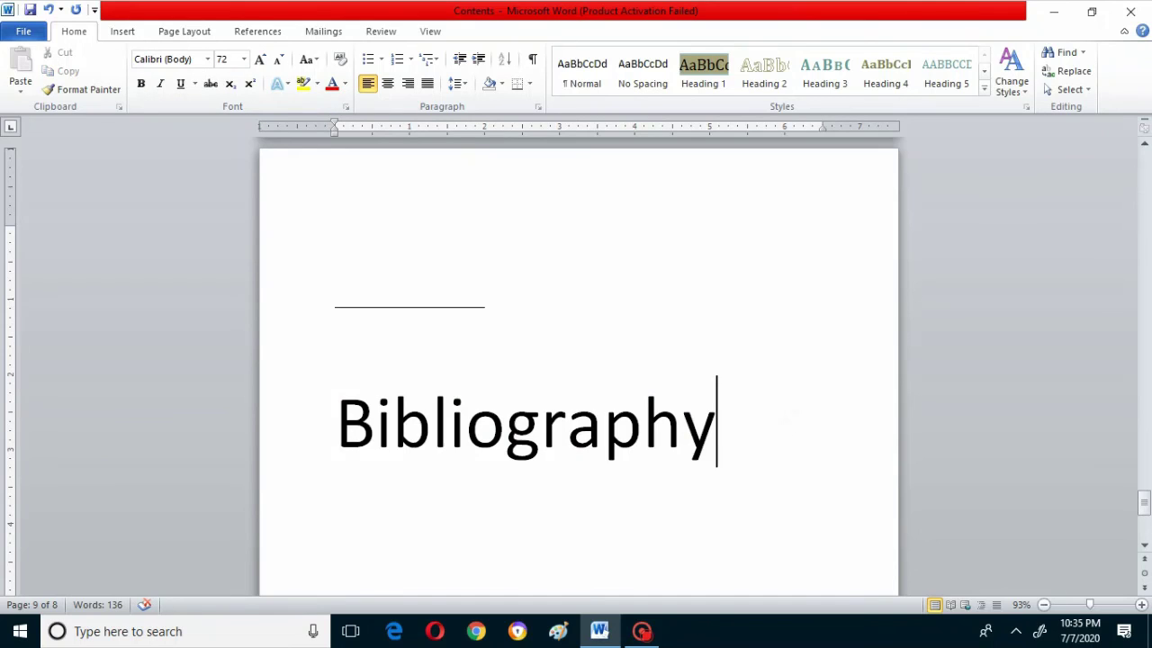
click(270, 31)
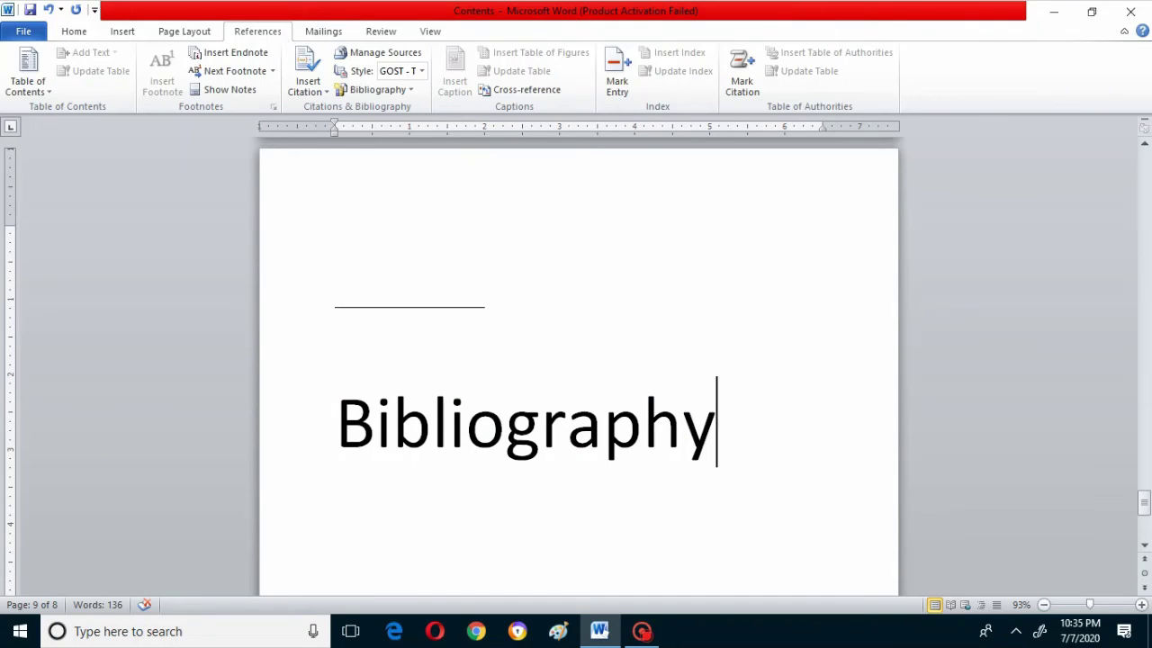
key(Return)
Step: Insert a page break so the ruled line moves onto a new page
scroll(578, 360, down, 3)
scroll(579, 360, down, 3)
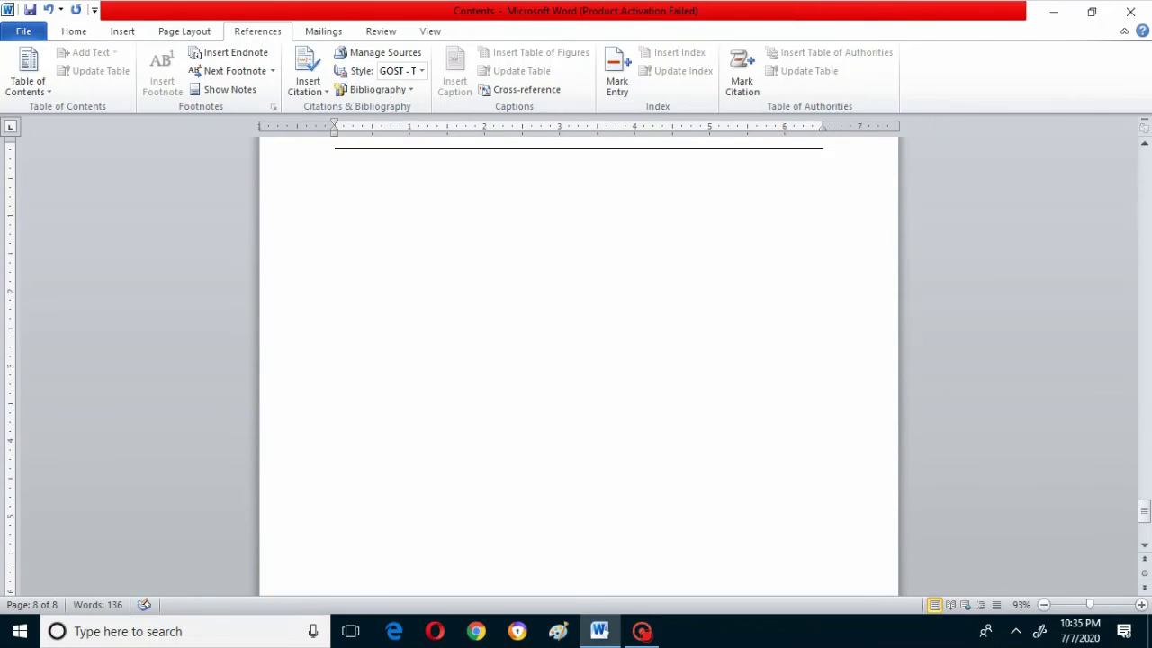
key(BackSpace)
key(ctrl+Return)
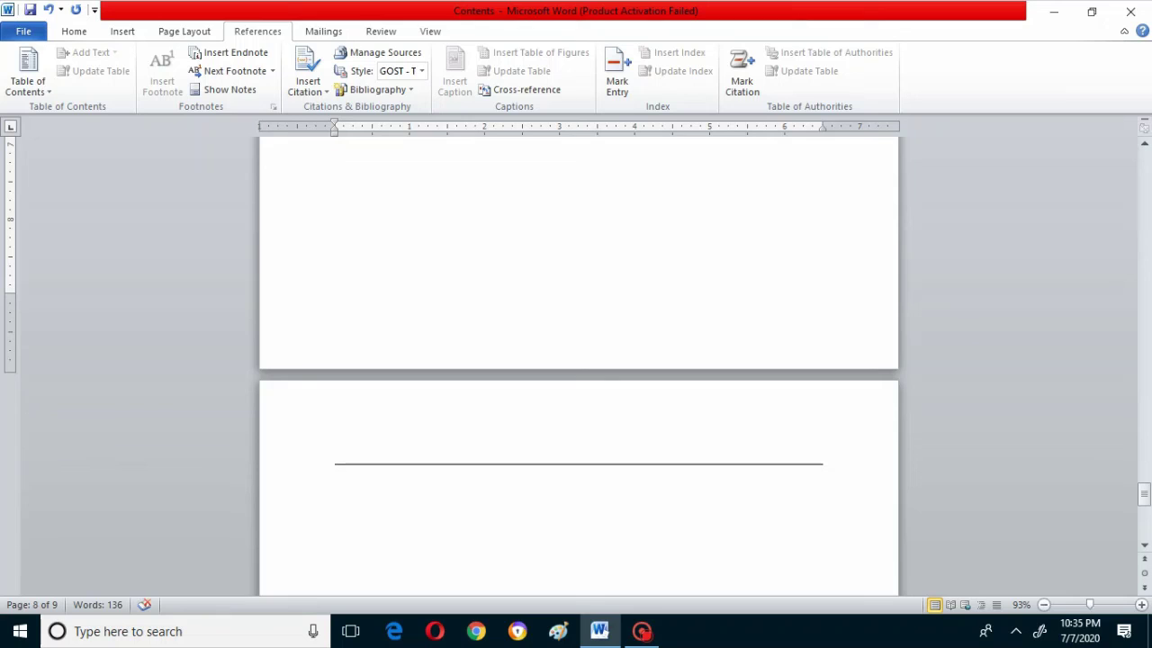
key(Down)
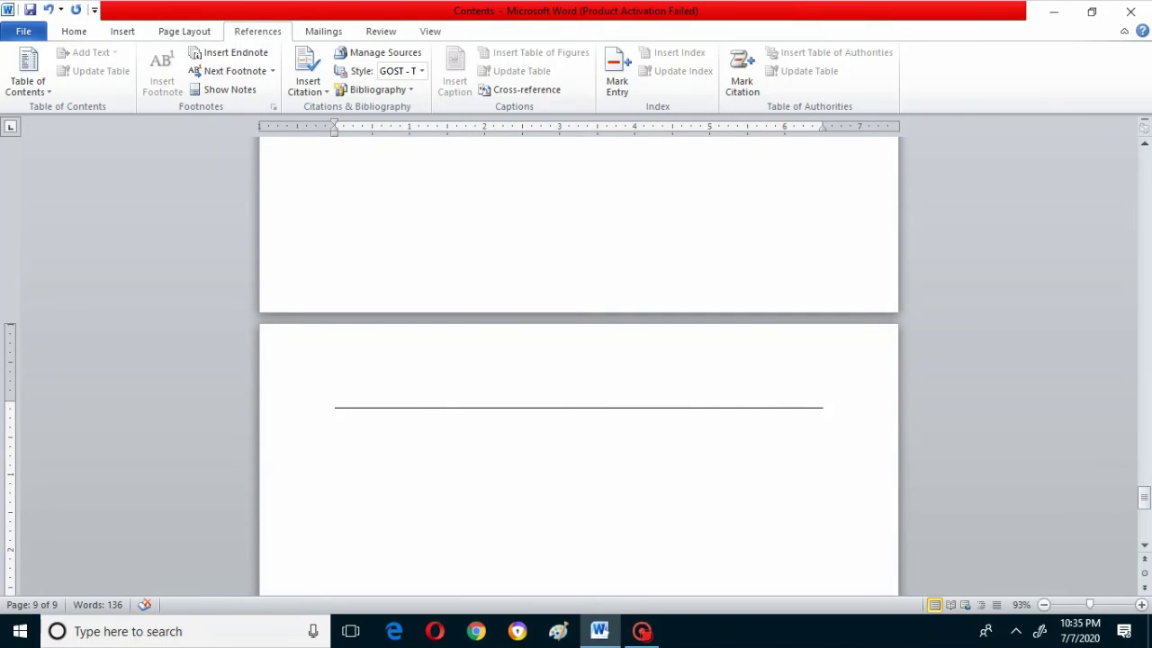
key(Up)
key(Up)
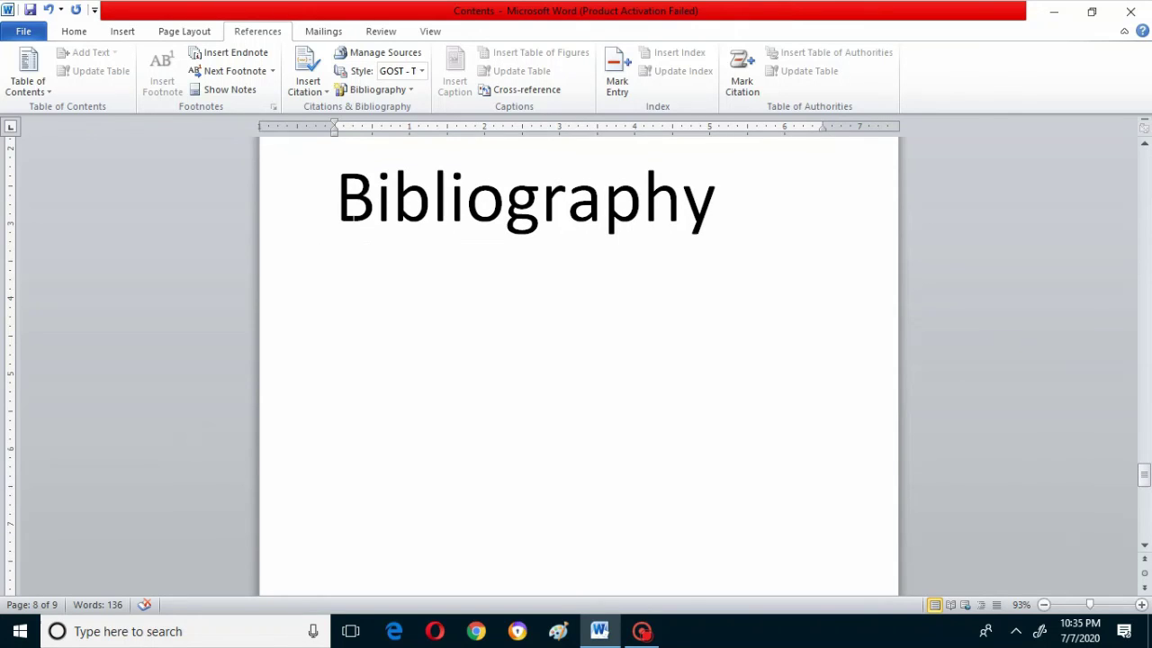
Step: Shrink the Bibliography heading to 28 pt and add an empty line below it
drag(337, 193, 756, 207)
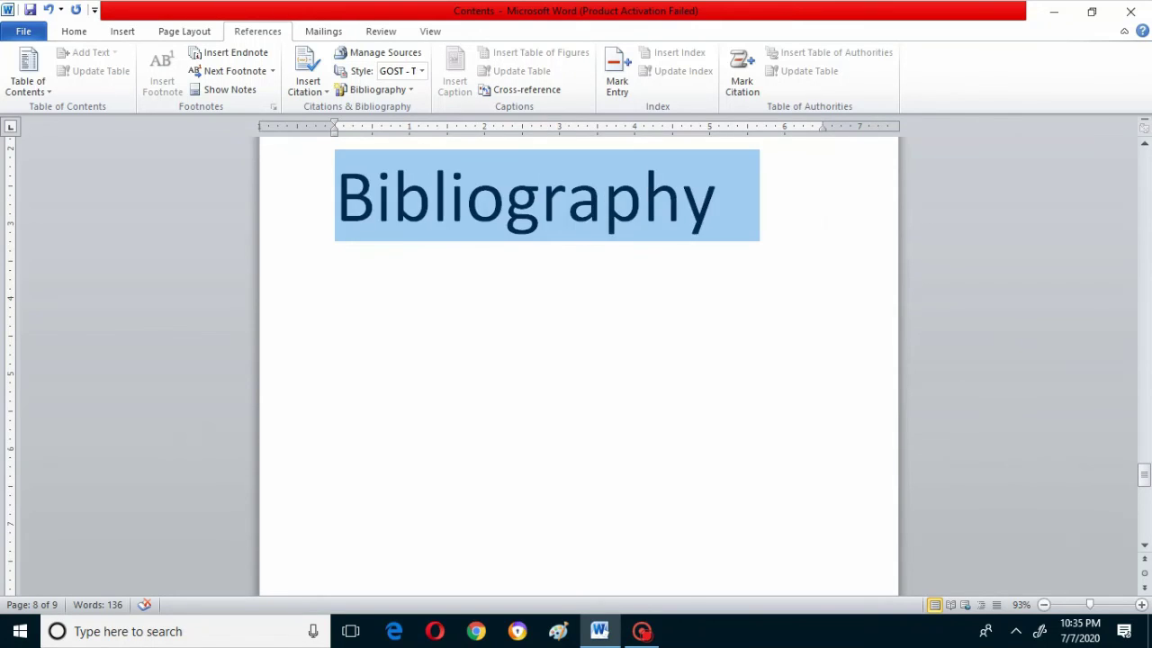
click(78, 34)
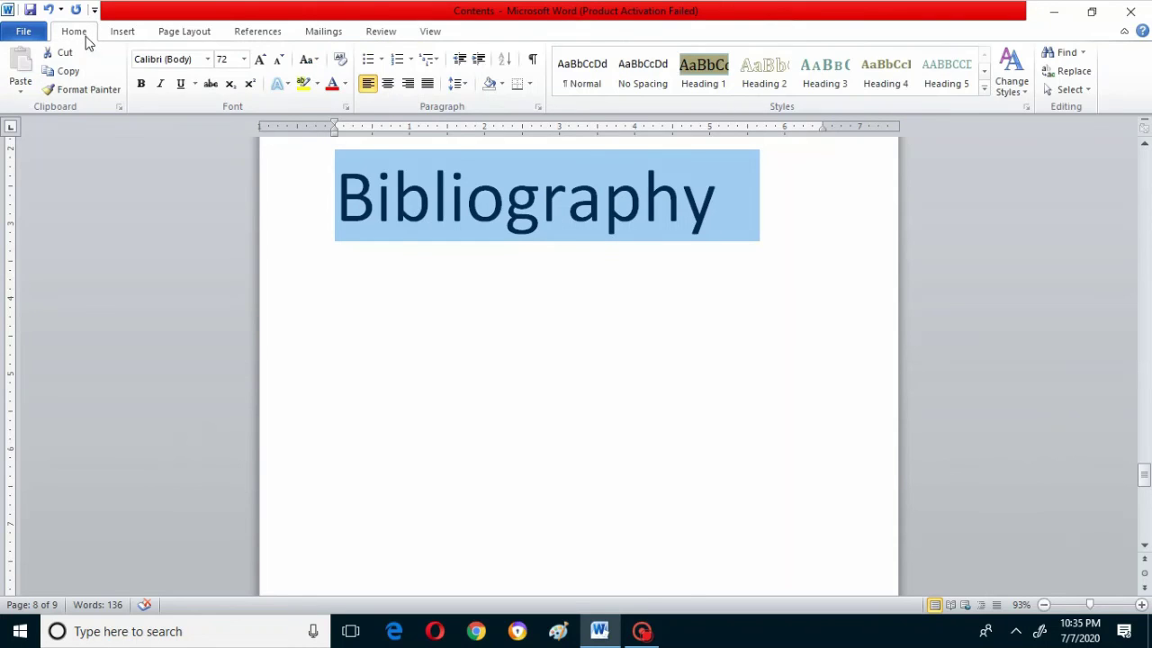
click(279, 61)
click(279, 60)
click(279, 60)
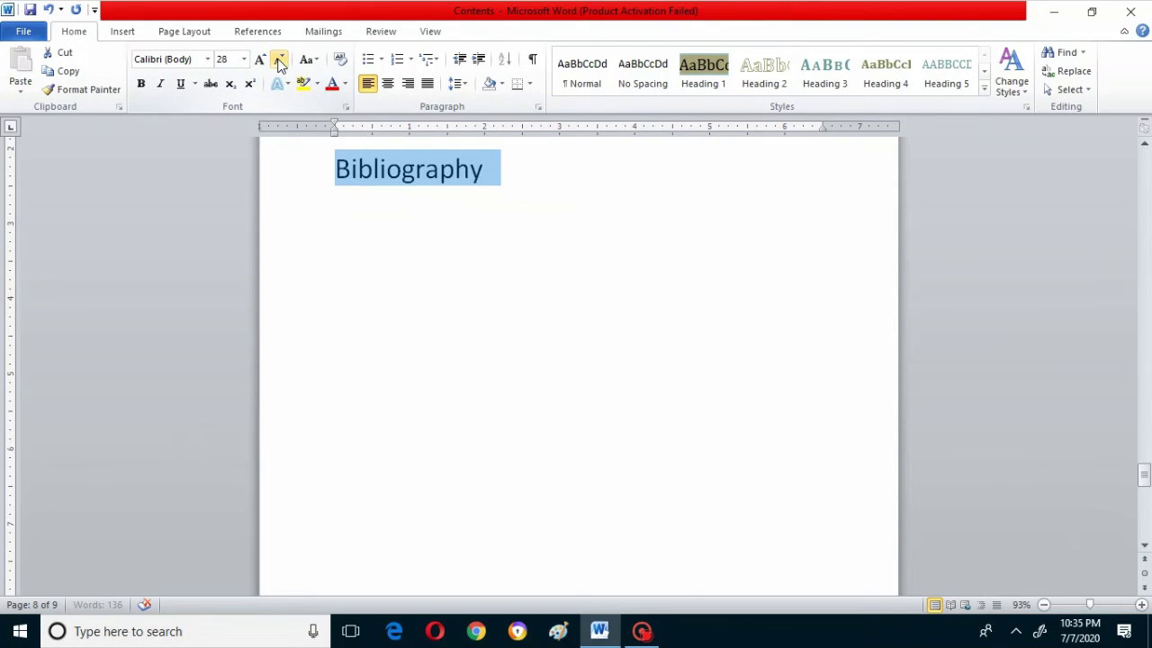
click(539, 184)
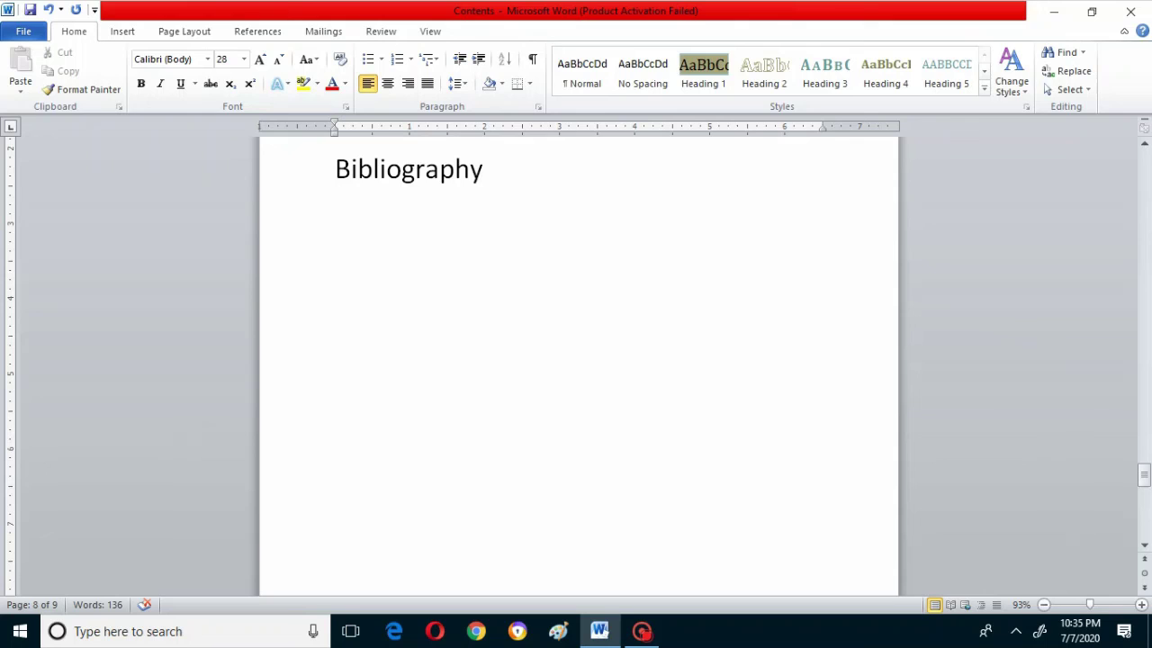
click(1145, 142)
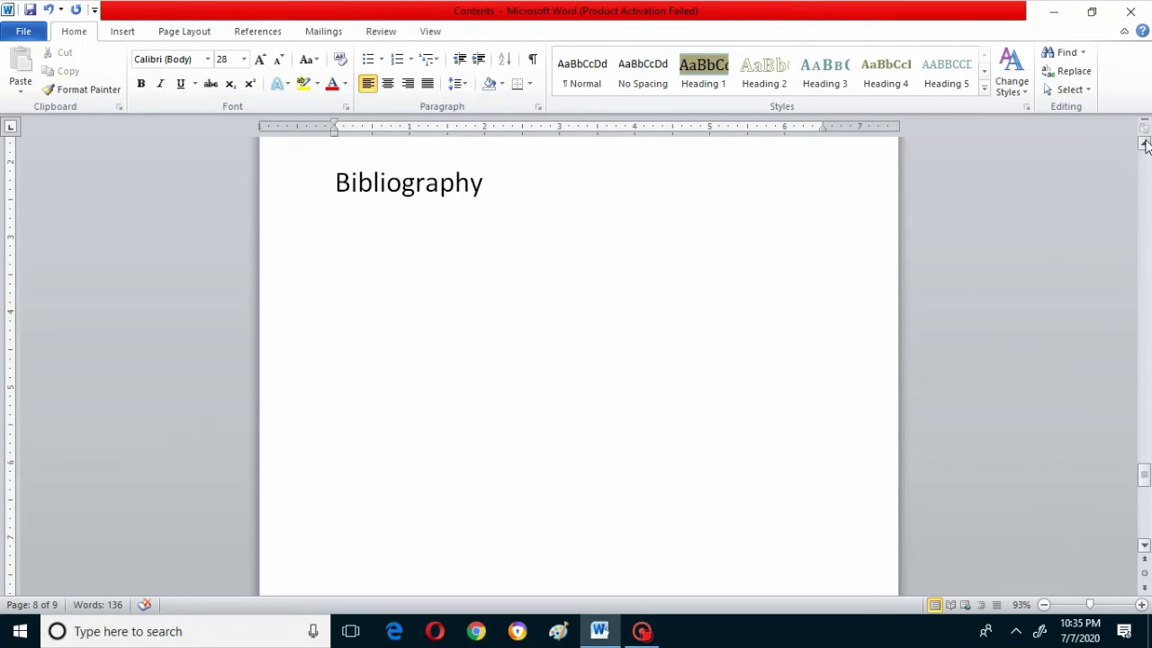
click(1144, 142)
key(Return)
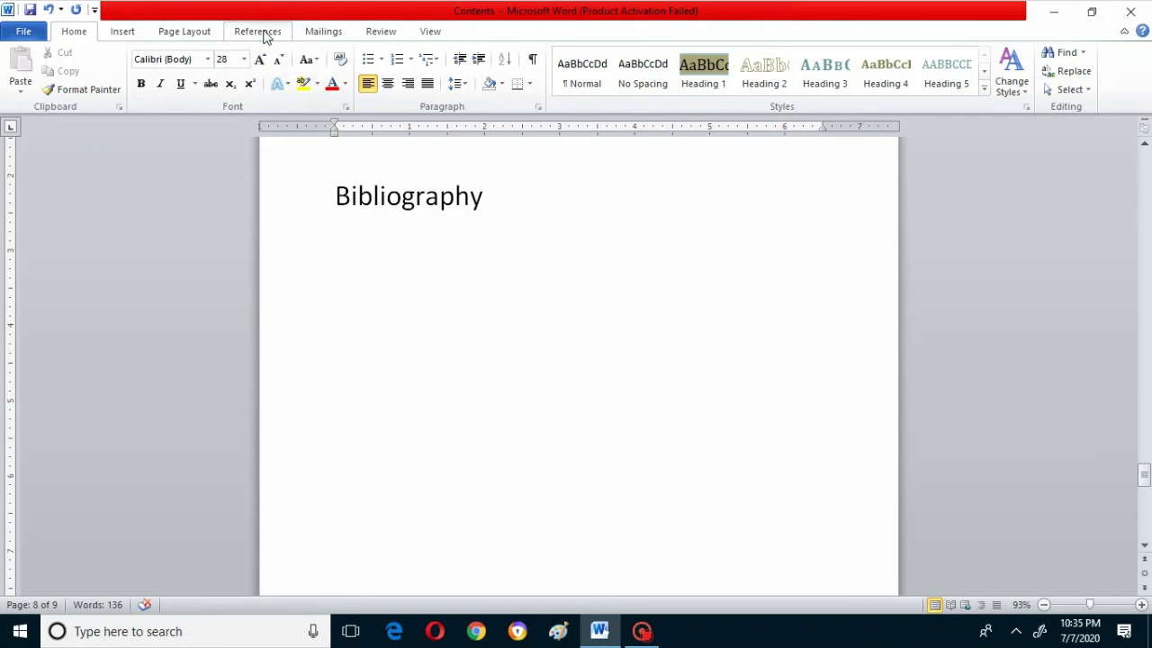
Step: Insert a GOST-style bibliography of the five cited computer sources under the Bibliography heading
click(264, 32)
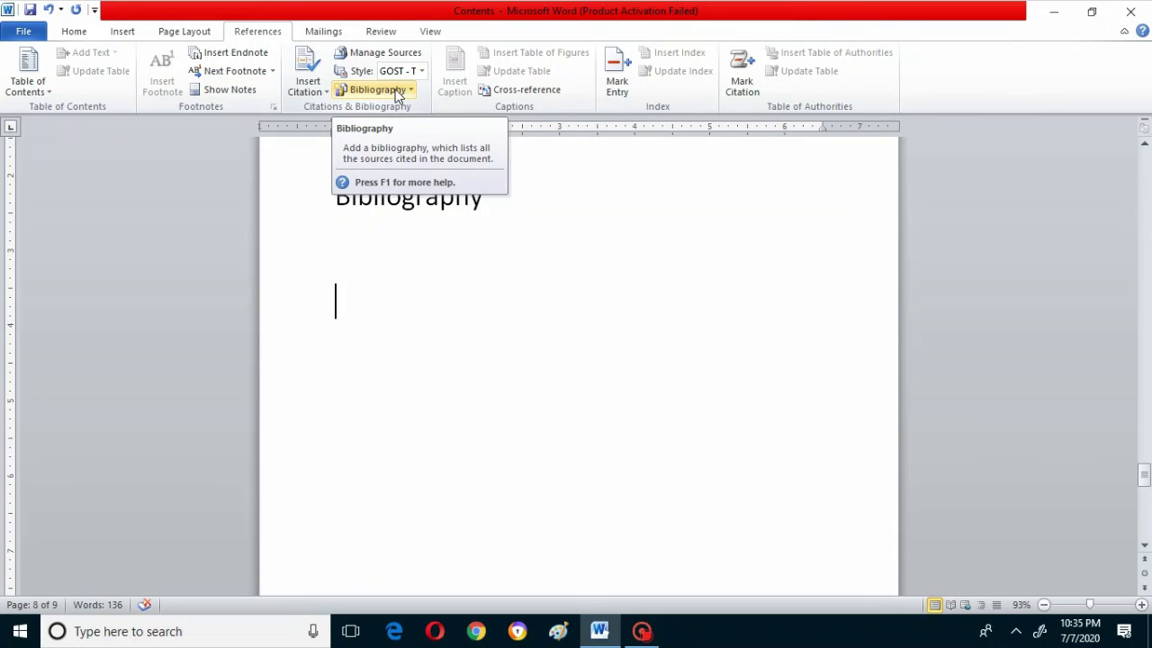
click(398, 93)
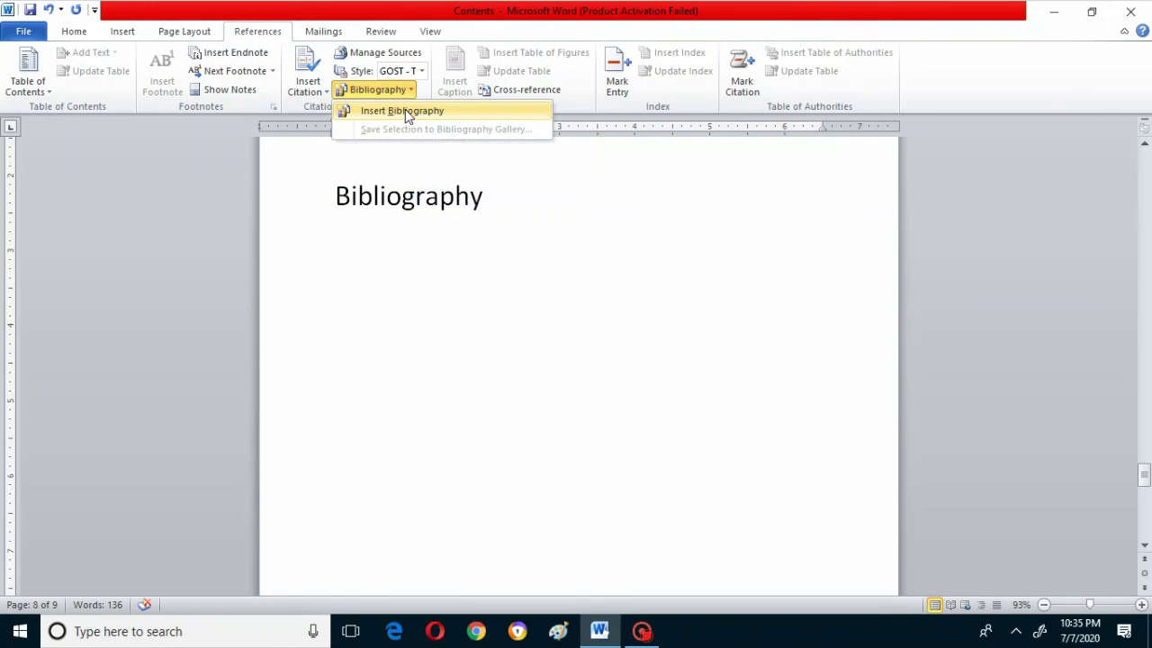
click(405, 109)
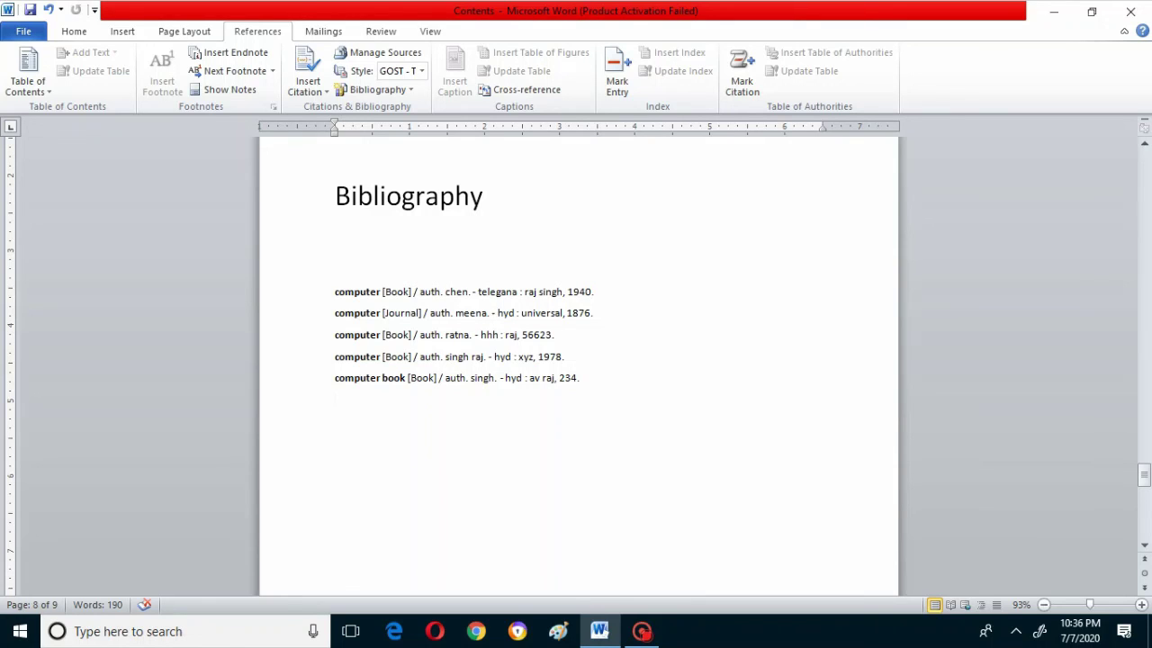
key(Left)
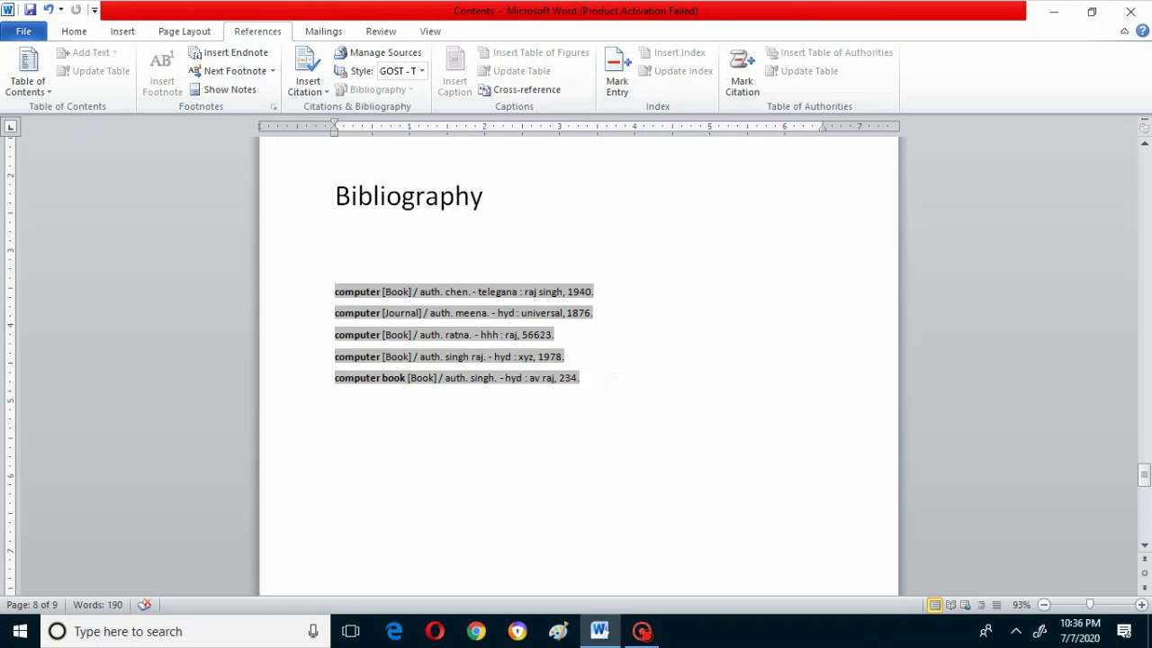